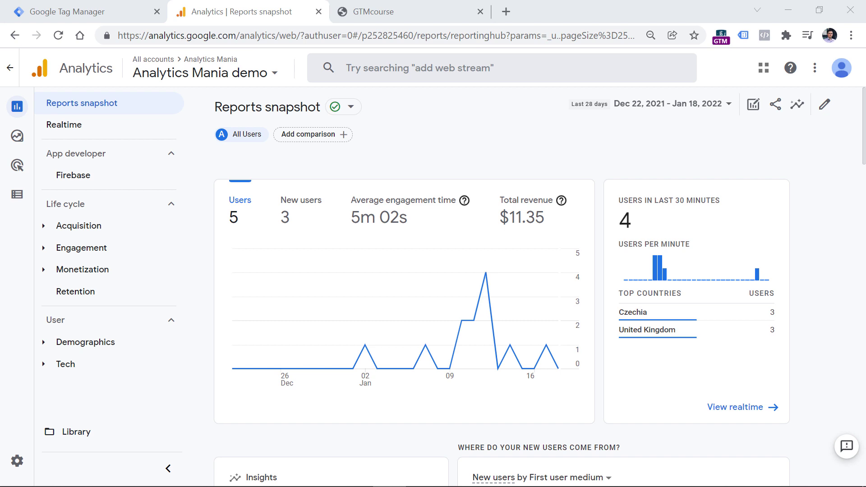
- Start a new Timer-type trigger in Tag Manager
click(88, 6)
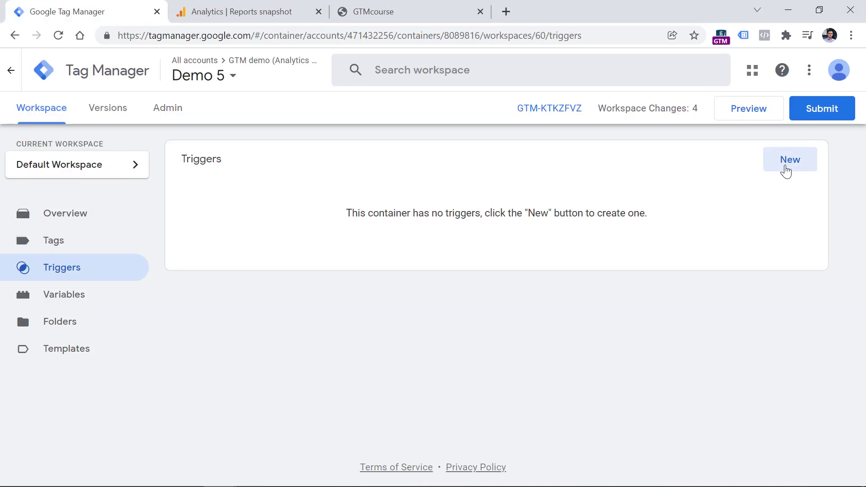
click(792, 166)
click(493, 183)
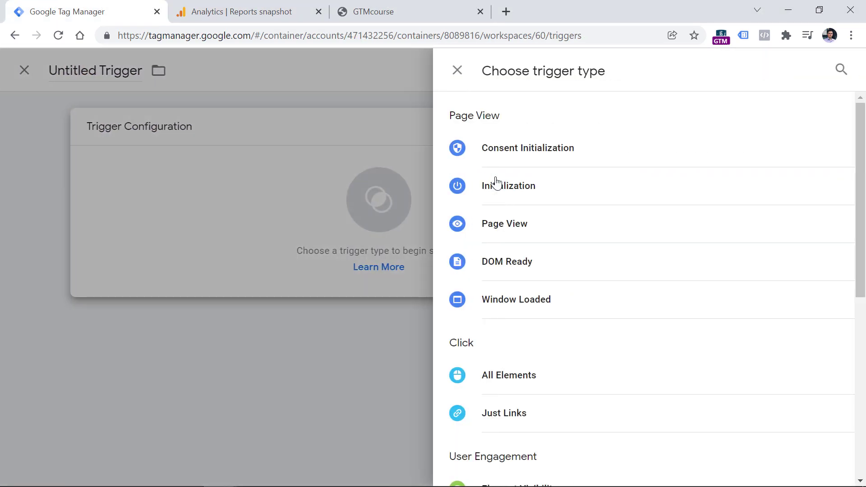
scroll(522, 357, down, 7)
scroll(521, 356, down, 1)
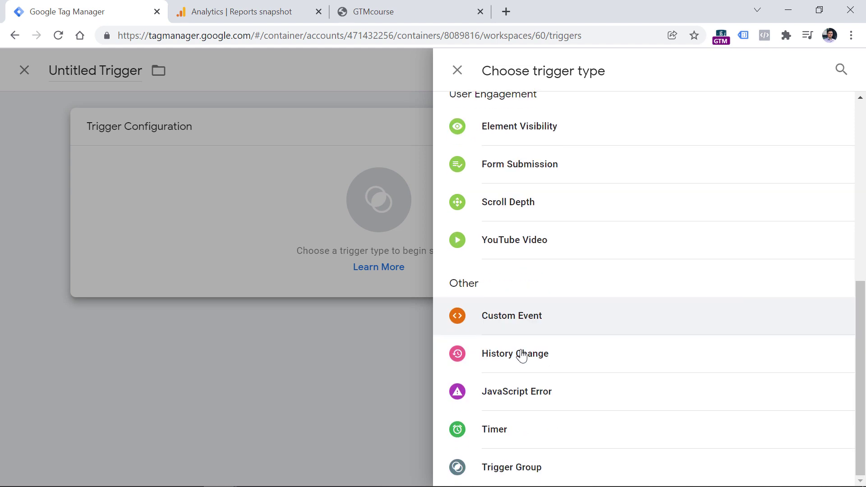
click(494, 435)
- Set the timer interval to 60000 ms and limit 1, firing when Page Path contains /
click(238, 316)
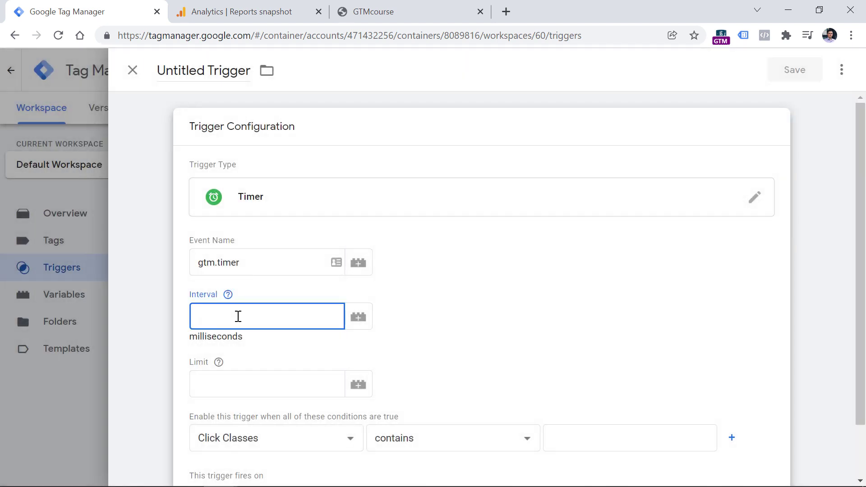
text(60000)
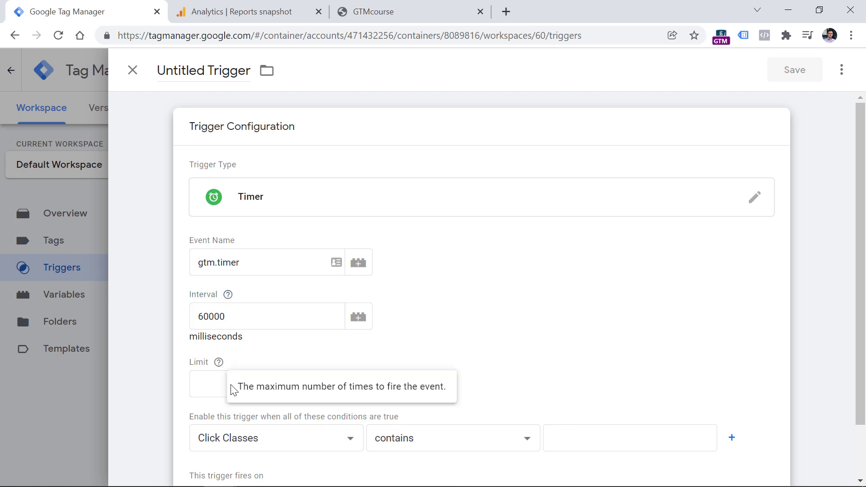
click(213, 379)
click(213, 384)
text(1)
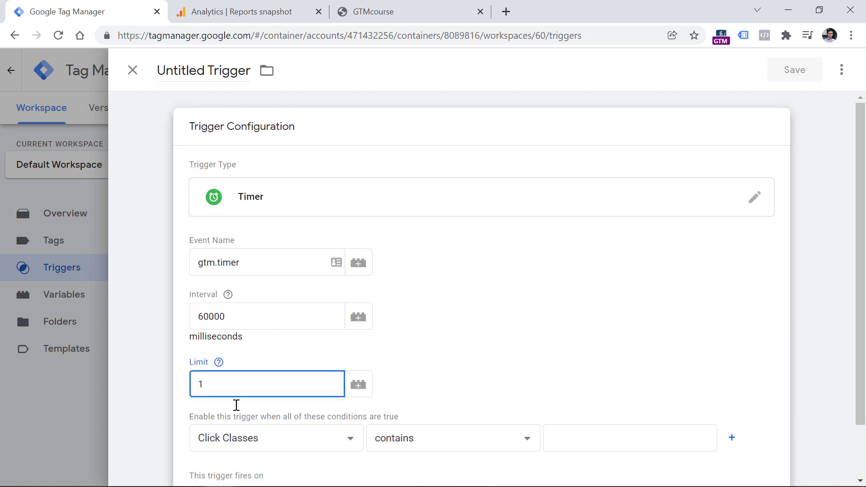
click(266, 440)
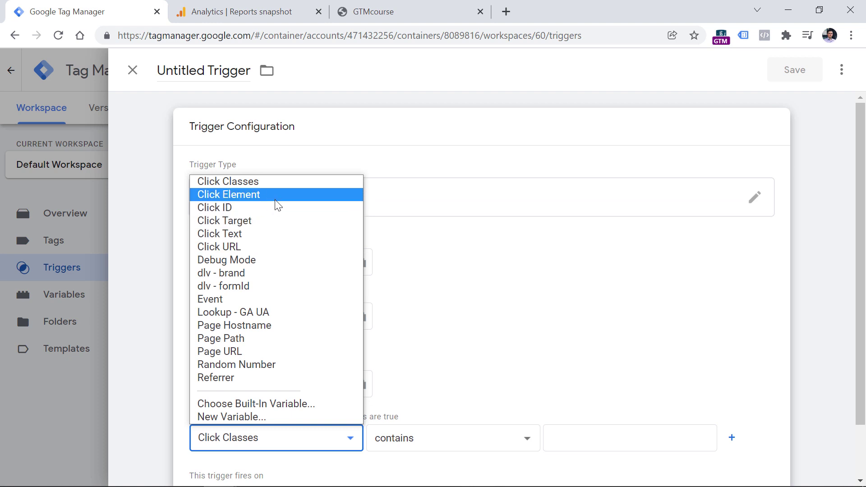
click(246, 339)
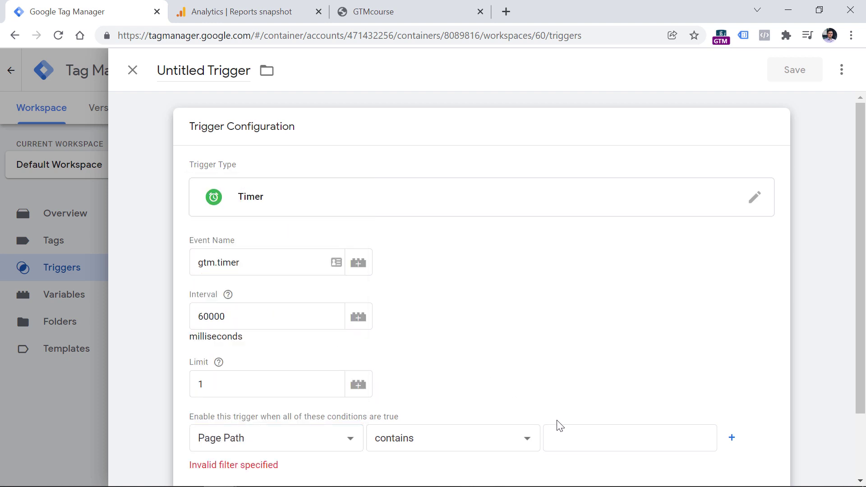
click(554, 436)
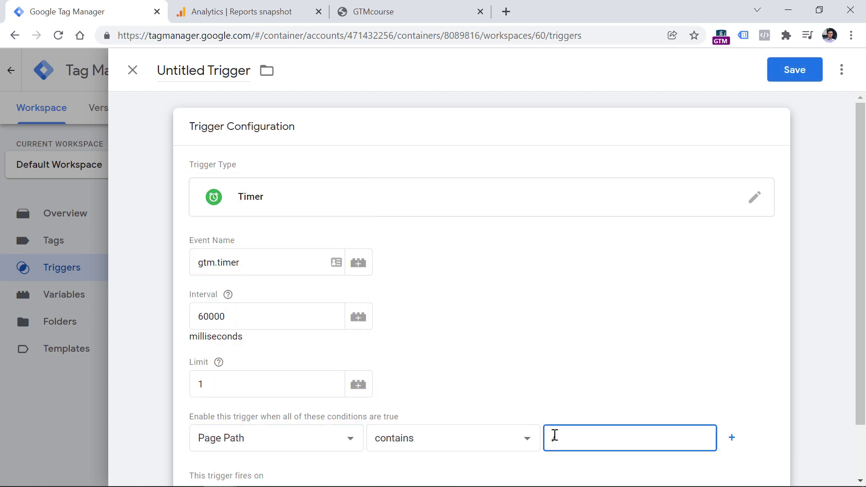
text(/)
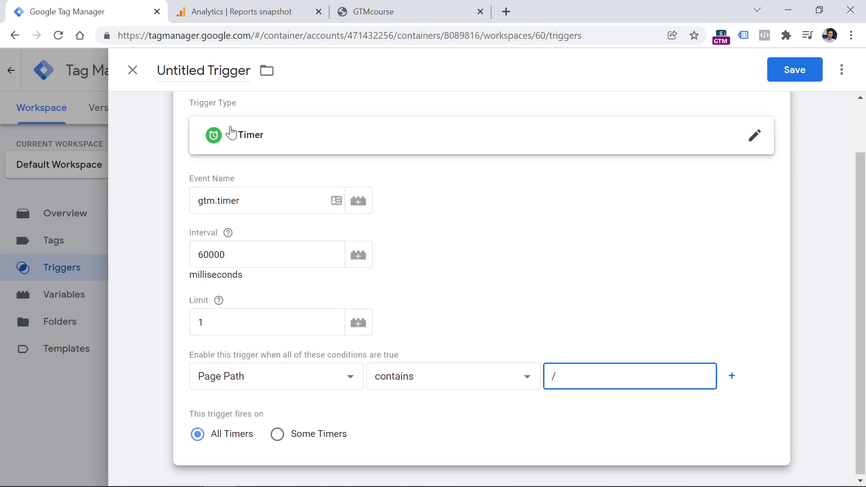
- Name the trigger 'Timer - 60 seconds' and save it
click(201, 72)
text(Tim)
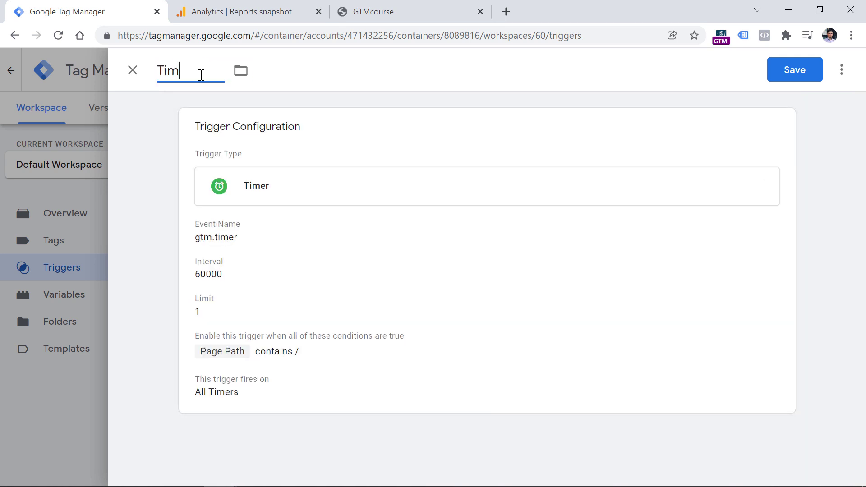
text(er - 60 seconds)
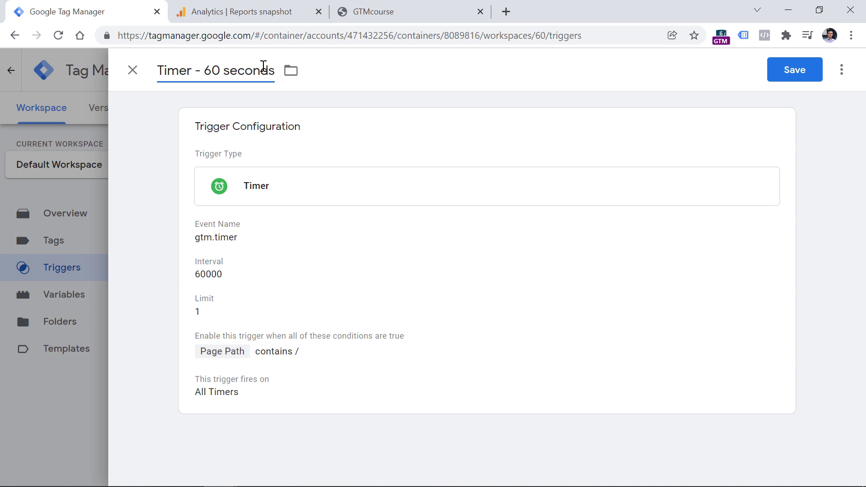
click(784, 72)
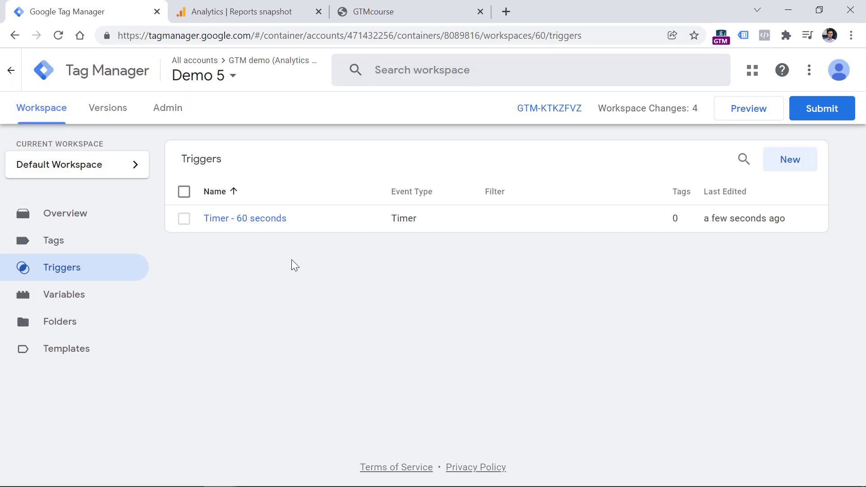
- View the GTM Sandbox website stream's measurement ID in GA4 Admin Data Streams, then return to Tag Manager
click(246, 6)
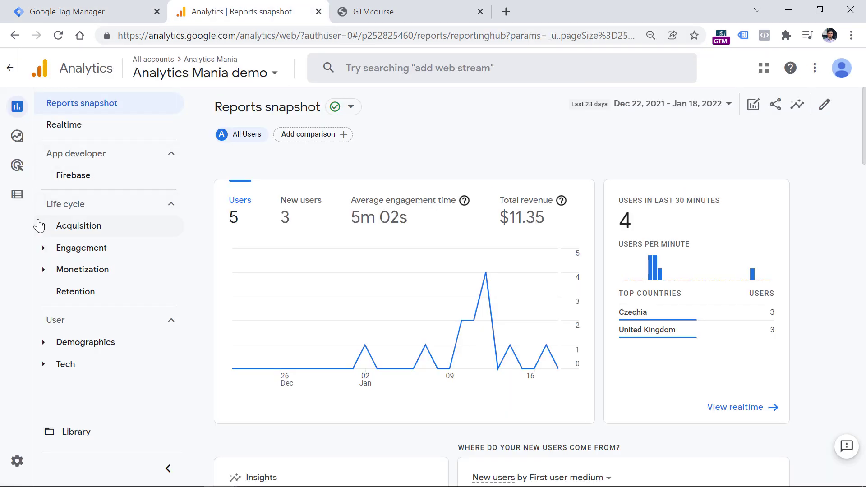
mouse_move(28, 220)
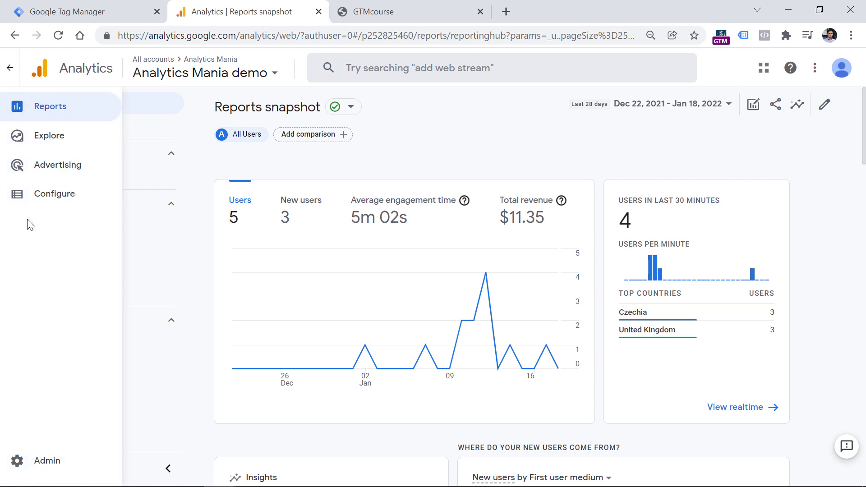
click(28, 459)
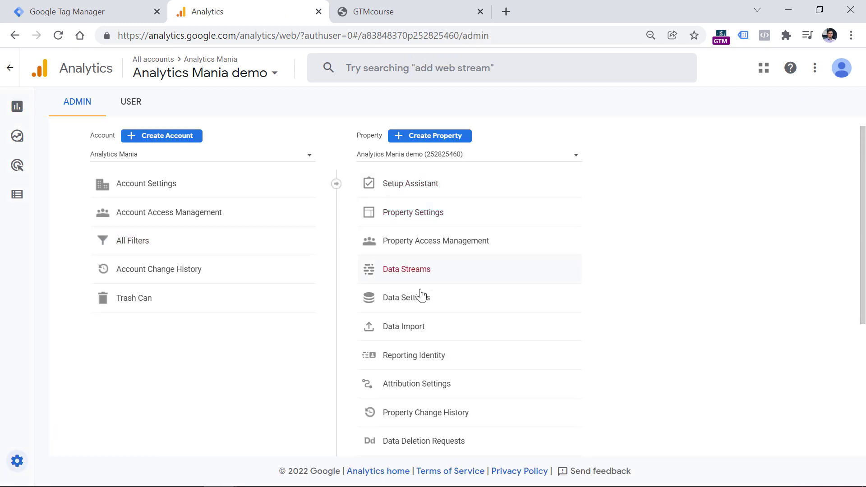
click(414, 277)
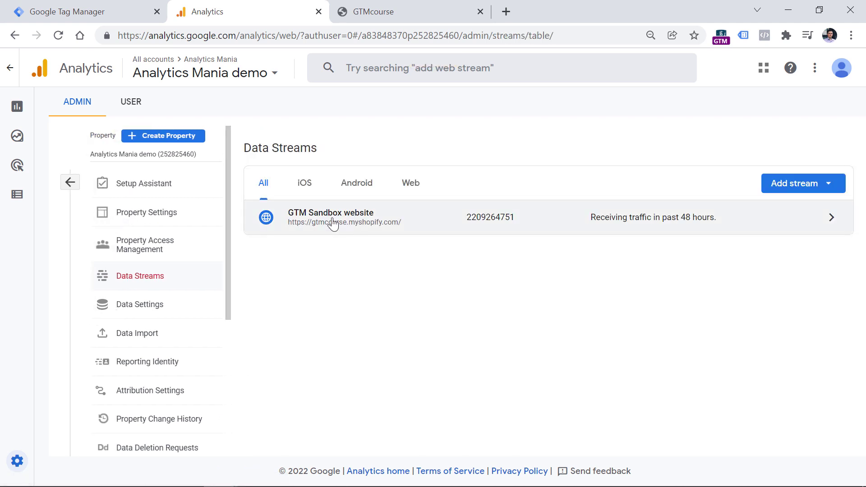
click(338, 224)
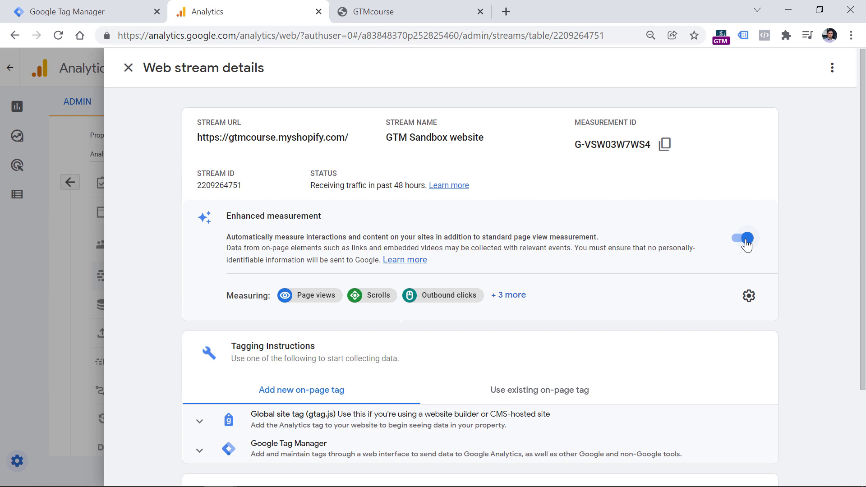
click(110, 12)
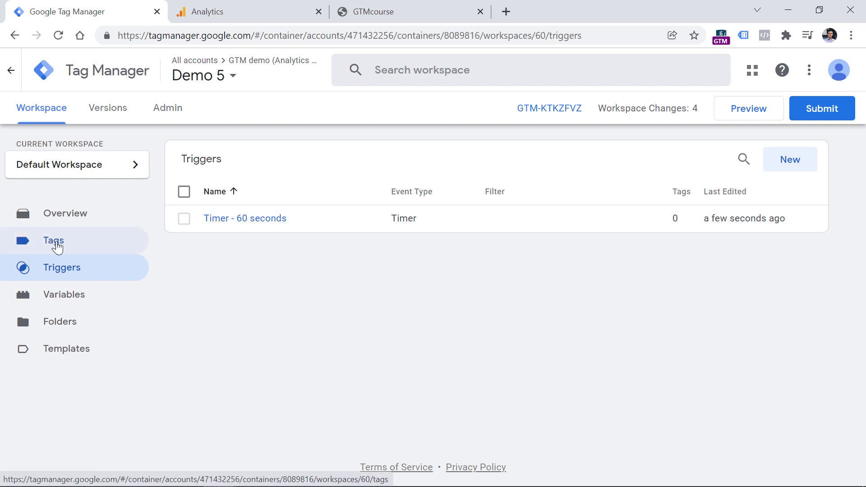
- Show the Demo 5 workspace's Tags list with its GA4 Configuration tag
click(58, 247)
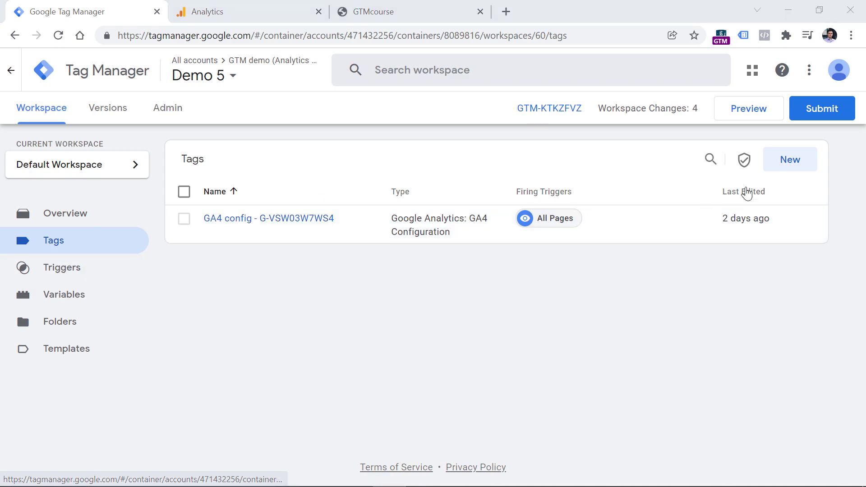
- Create a GA4 Event tag using GA4 config - G-VSW03W7WS4 with event name timer_60seconds
click(797, 163)
click(391, 167)
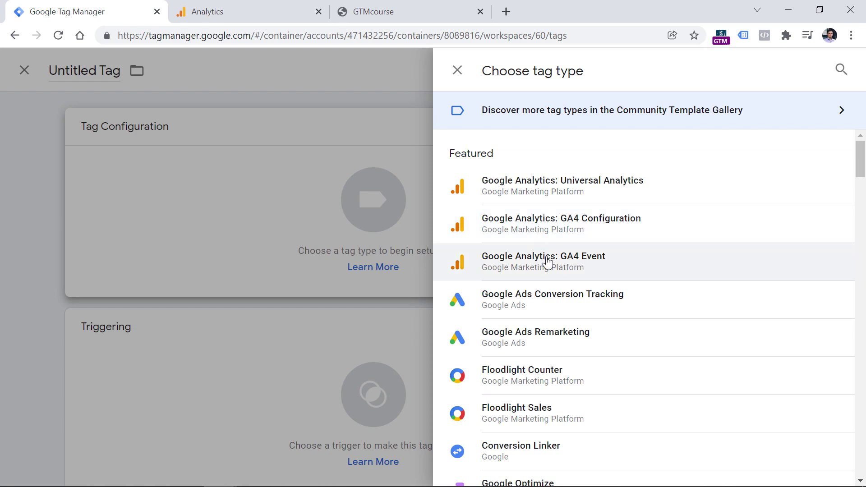
click(548, 261)
click(257, 261)
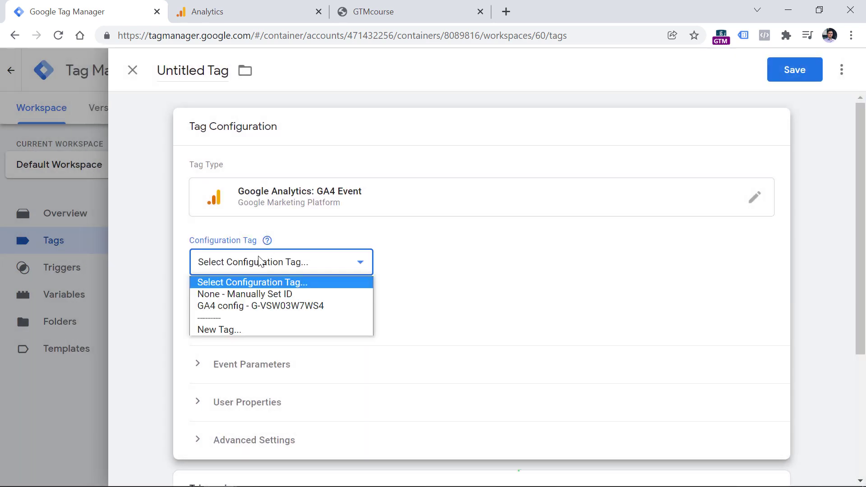
click(251, 306)
click(260, 311)
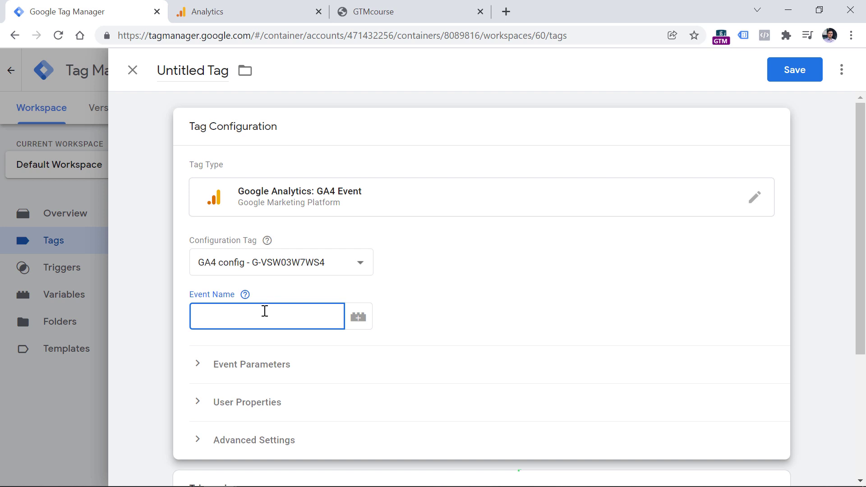
text(timer_60seconds)
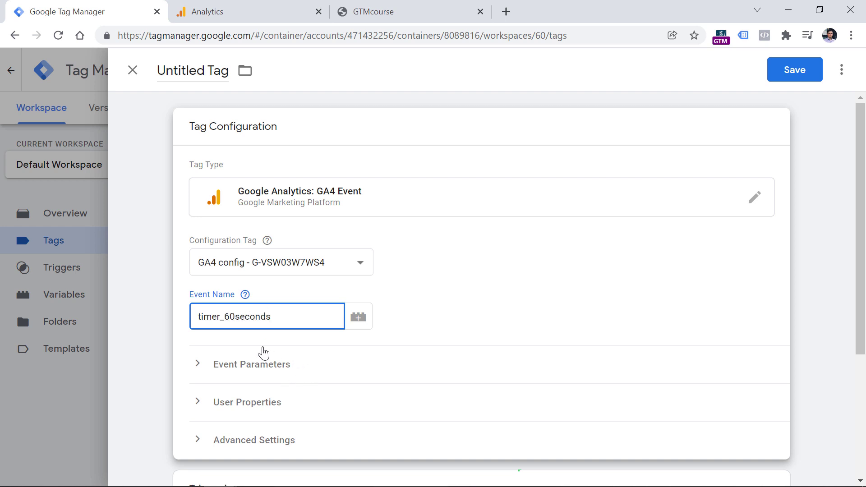
- Fire the tag on Timer - 60 seconds, name it 'GA4 Event - timer_60seconds' and save
scroll(266, 347, down, 3)
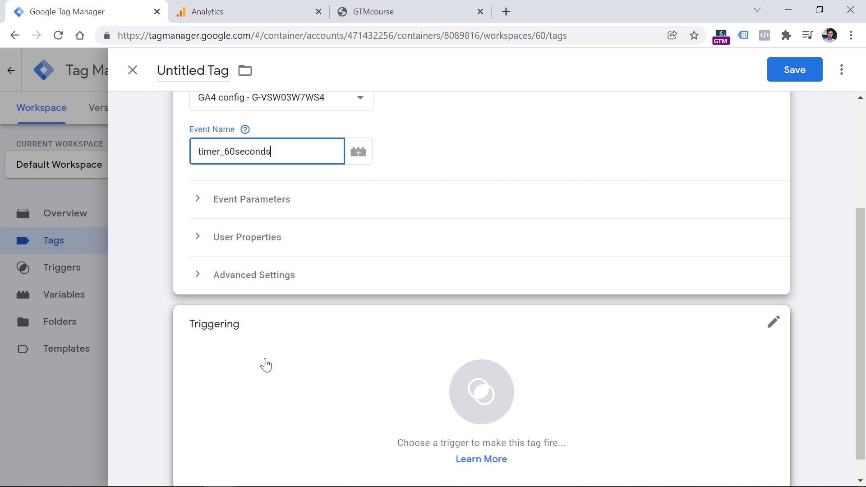
click(315, 400)
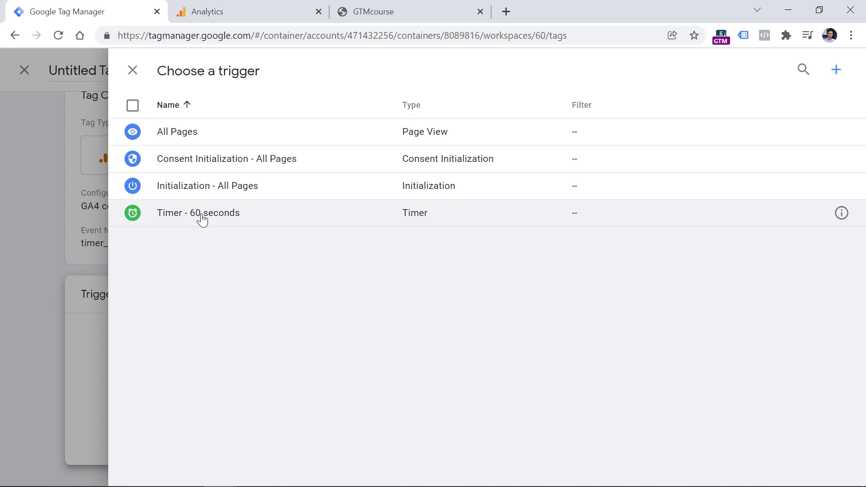
click(202, 217)
click(190, 68)
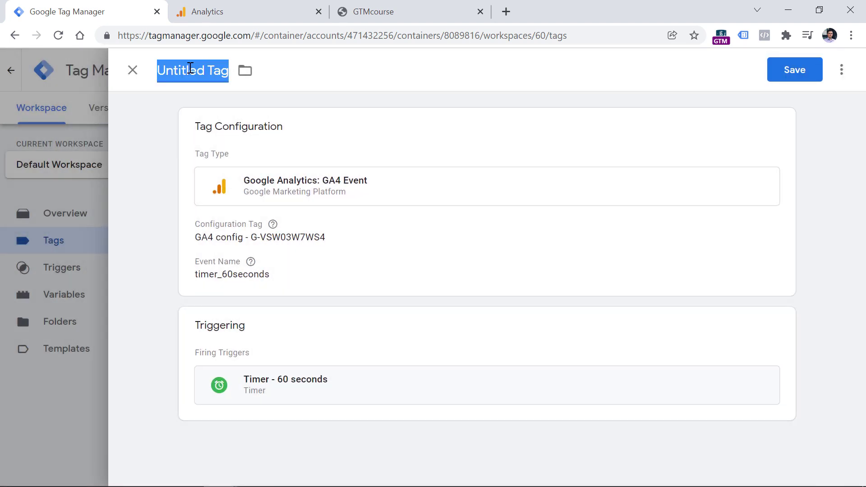
text(GA4 )
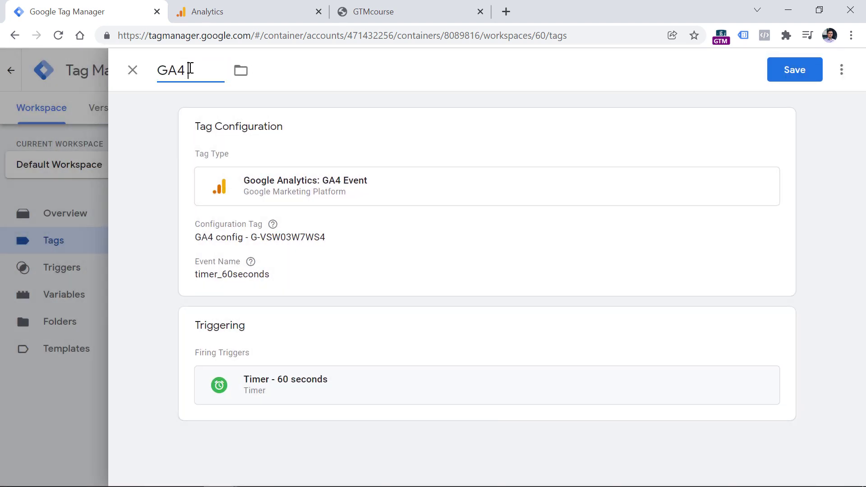
text(Event - timer_)
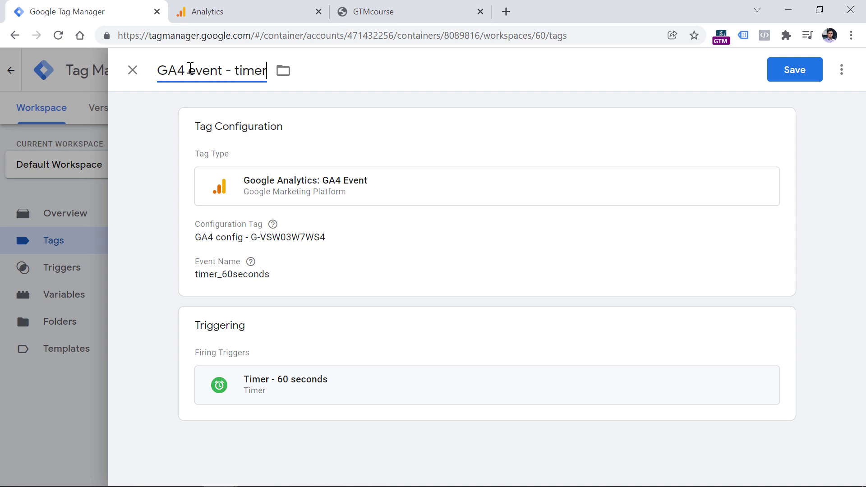
text(60seconds)
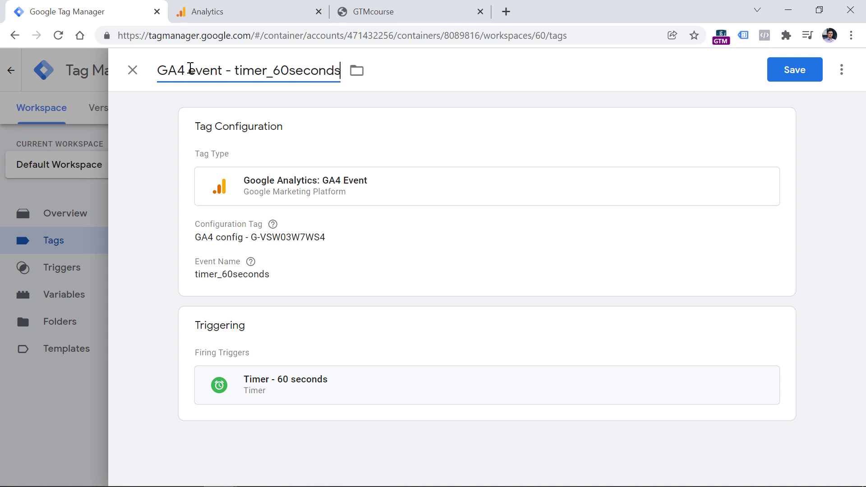
click(794, 71)
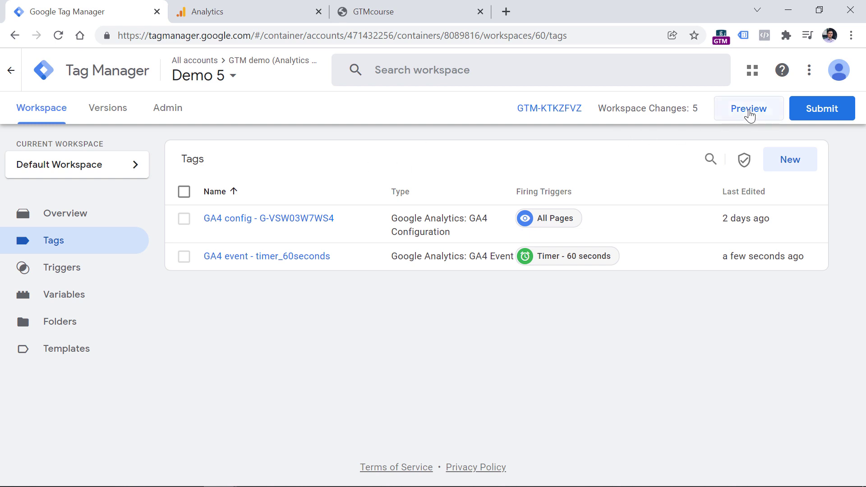
click(750, 115)
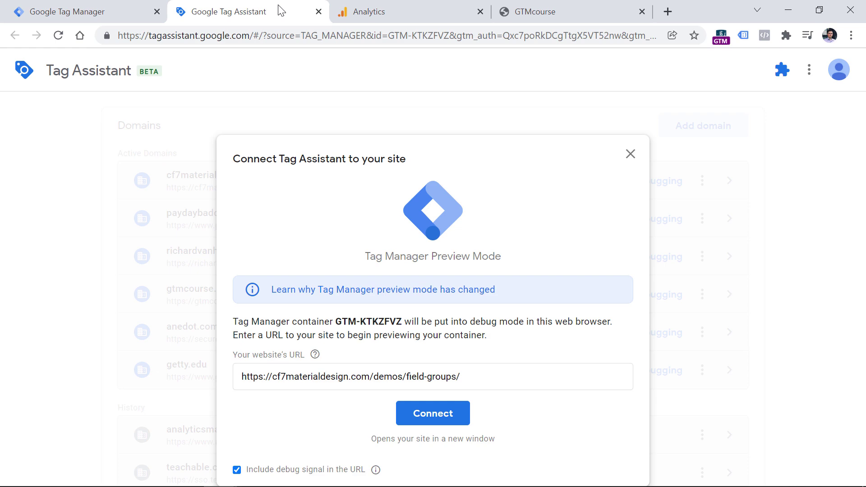
click(333, 381)
key(ctrl+a)
text(https://gtmcourse.myshopify.com/)
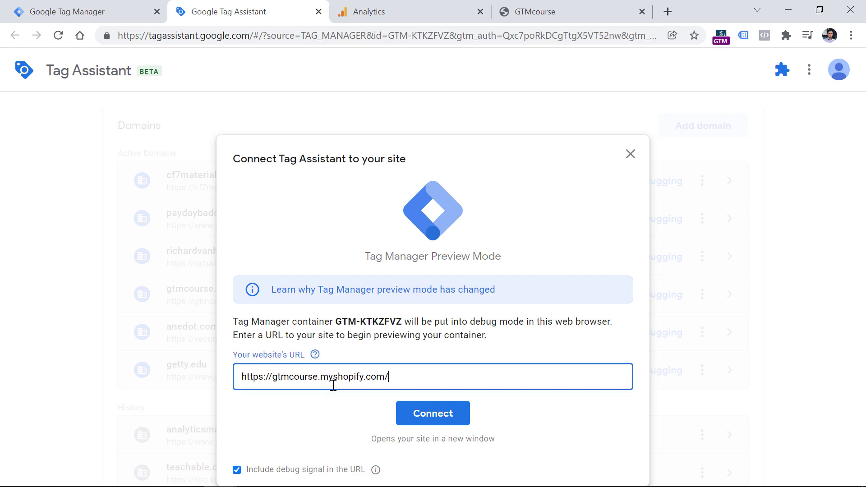
click(436, 422)
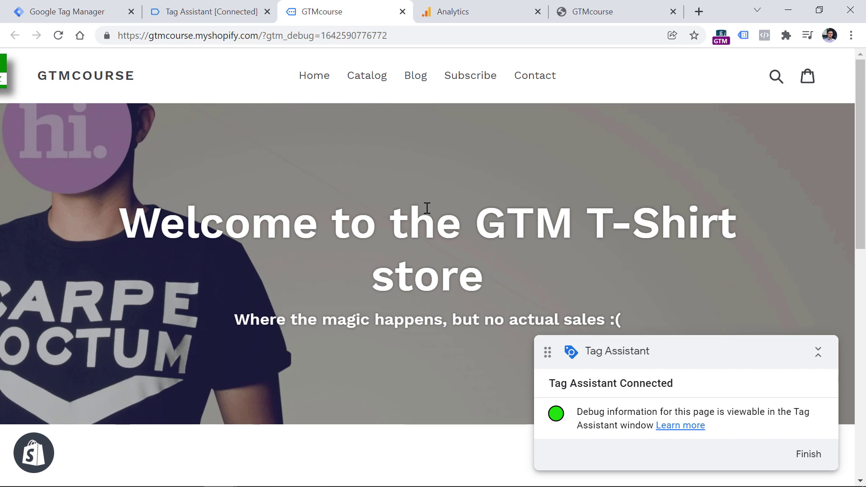
- Scroll the store page, check page_view and scroll in GA4 DebugView, then return to Tag Assistant
scroll(378, 231, down, 5)
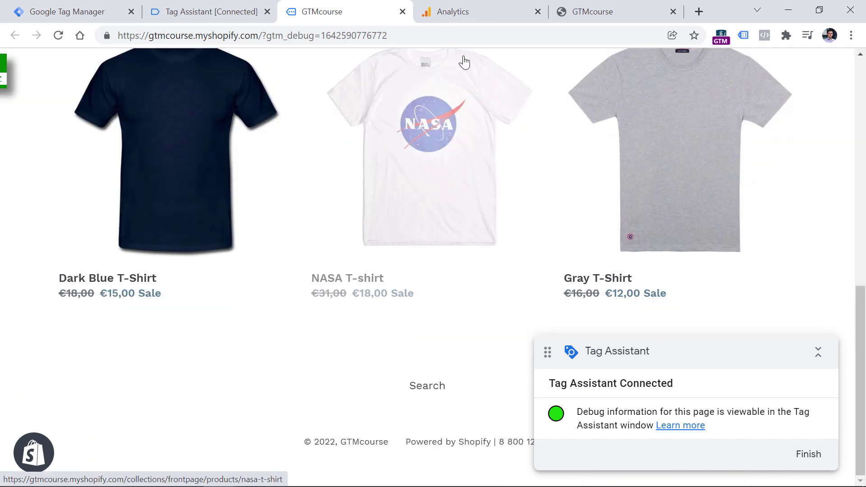
click(482, 5)
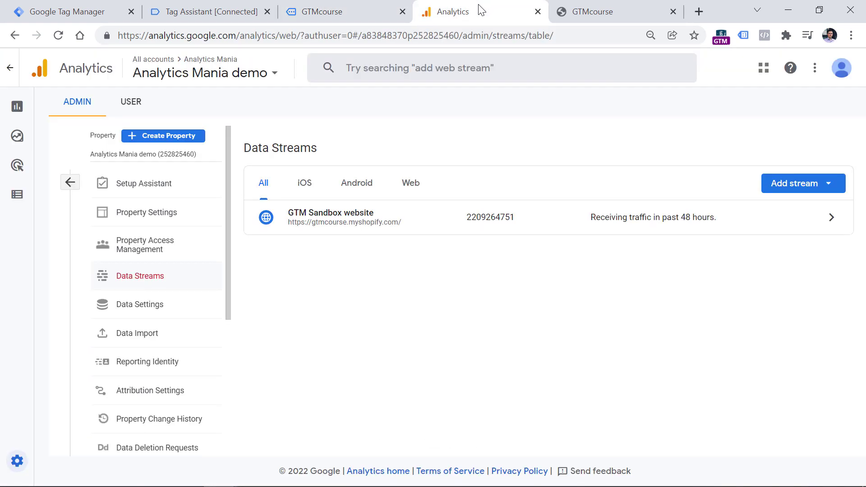
click(27, 197)
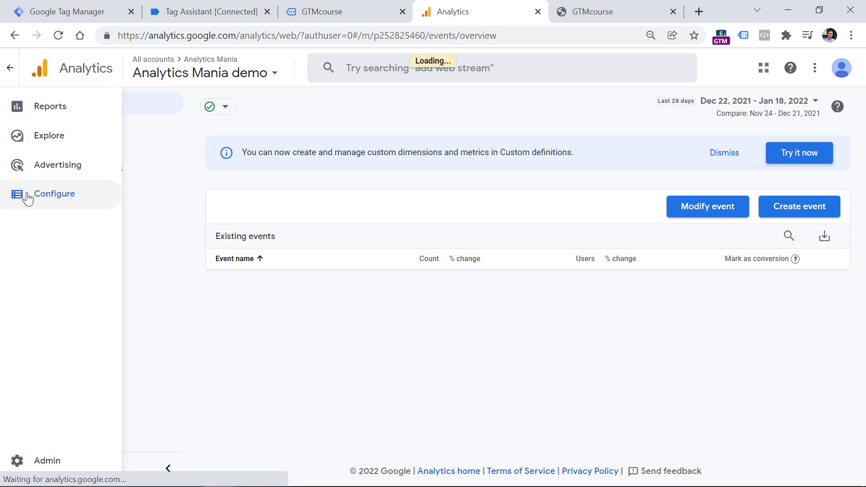
click(135, 191)
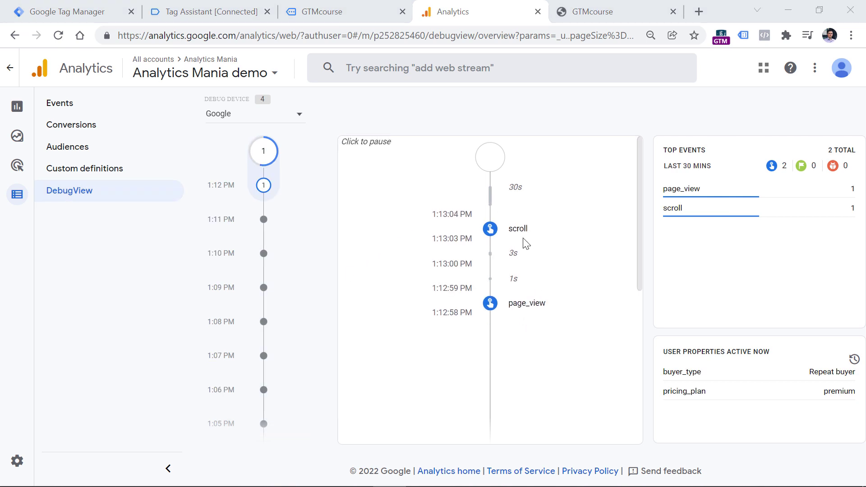
click(339, 11)
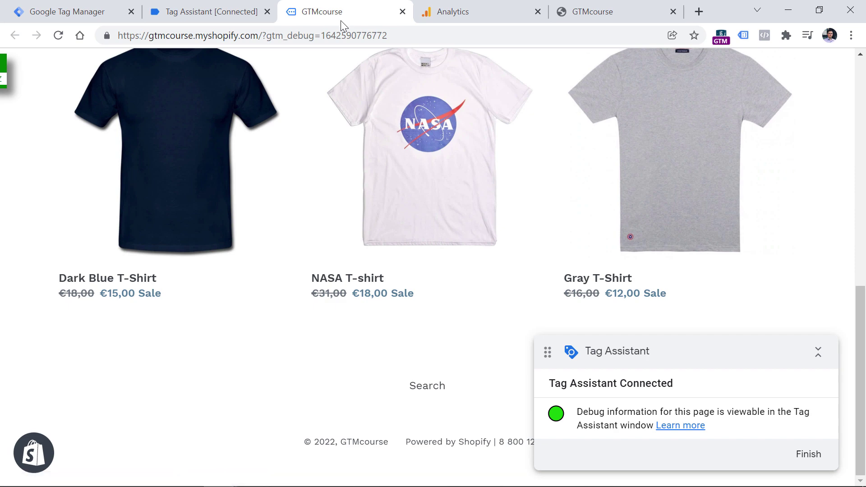
click(210, 21)
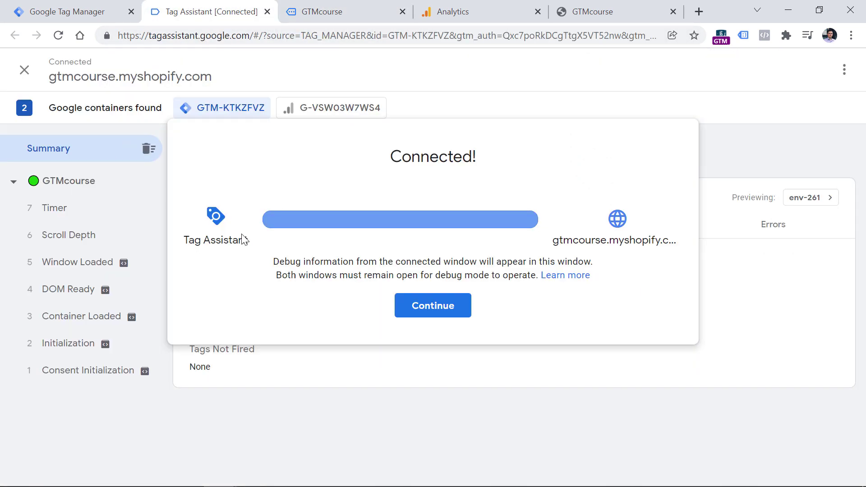
- Check the Timer event's fired tags include timer_60seconds, then watch it appear in GA4 DebugView
click(417, 313)
click(54, 208)
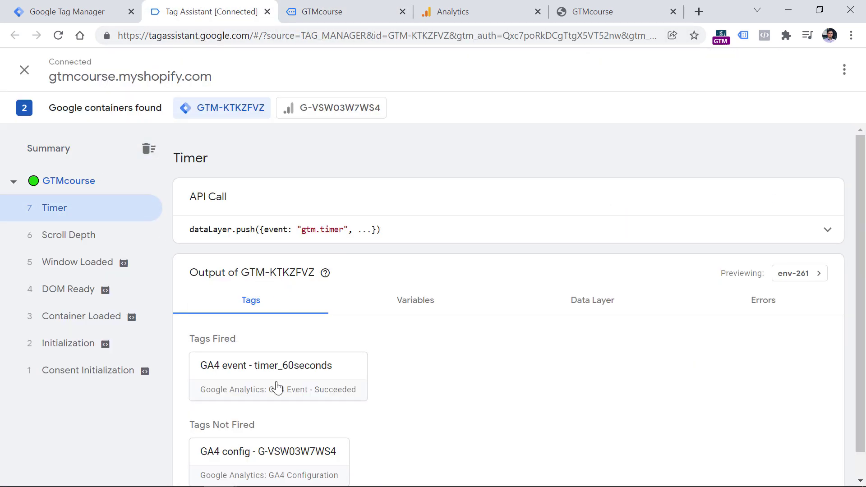
click(478, 7)
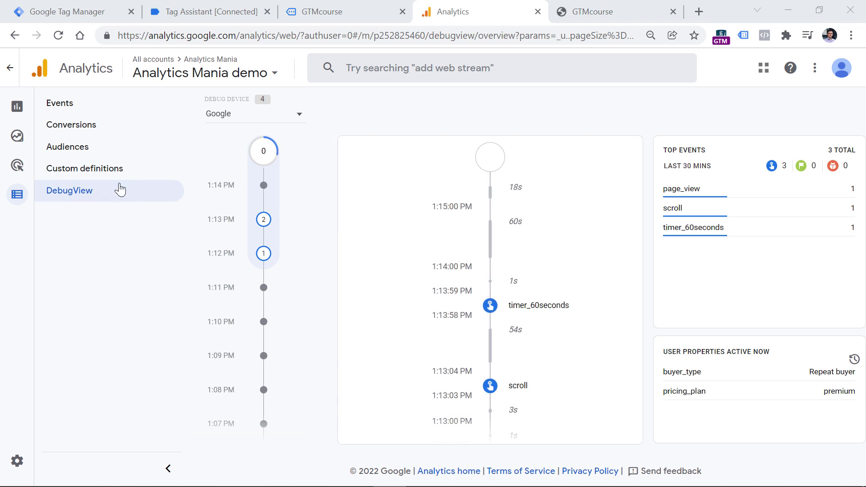
mouse_move(19, 131)
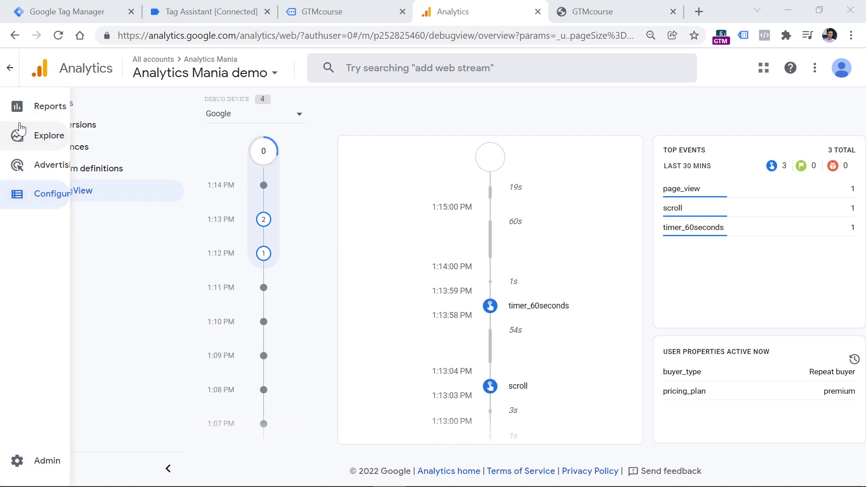
- Start a custom audience under Audiences > New audience and show the Add new condition choices
click(72, 149)
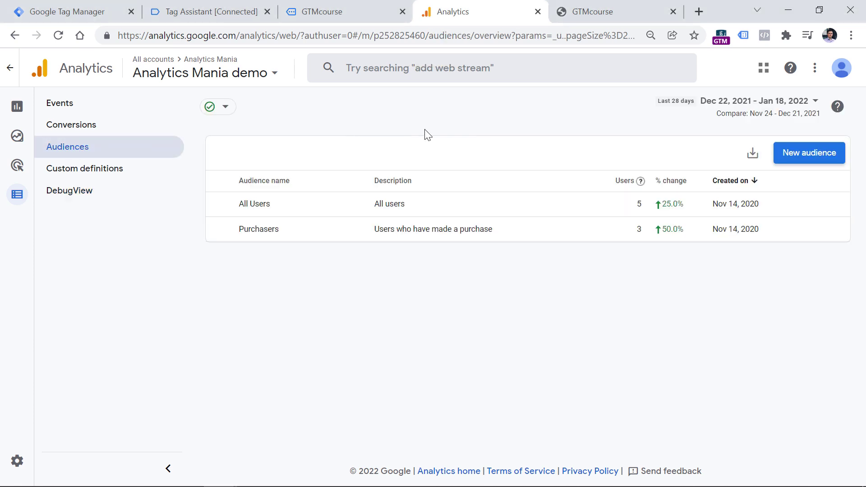
click(827, 153)
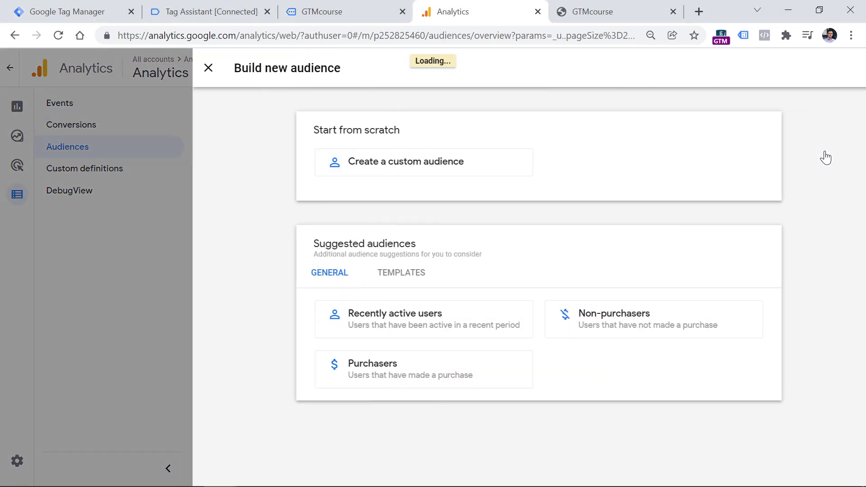
click(392, 175)
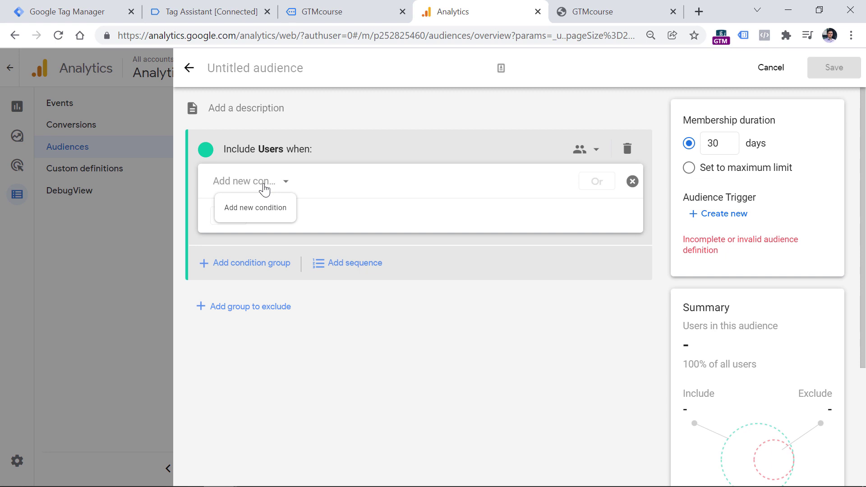
click(265, 188)
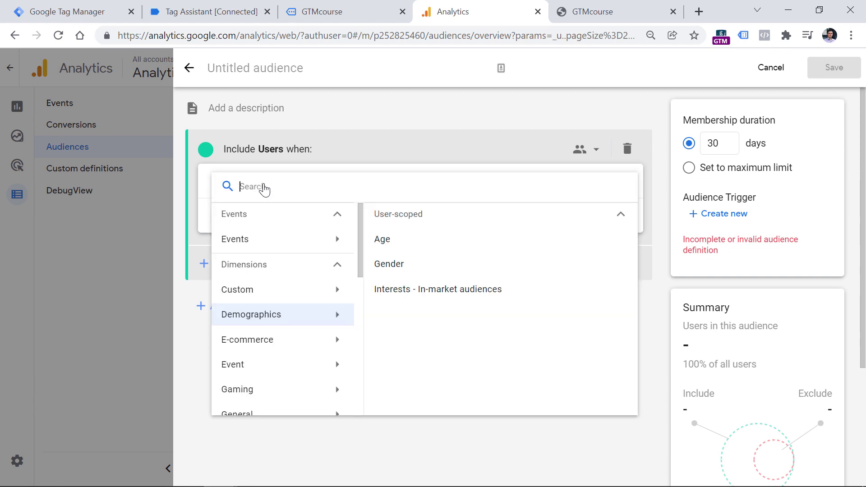
- Add scroll and timer_60seconds event conditions joined with AND
text(scroll)
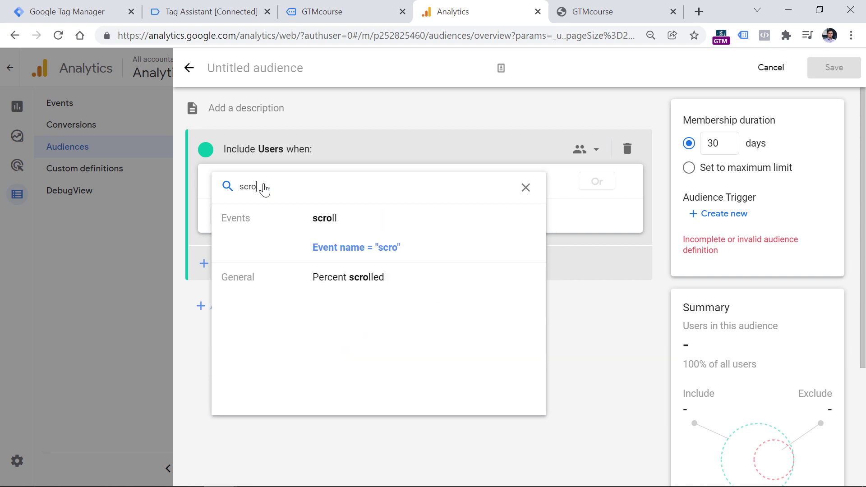
click(326, 221)
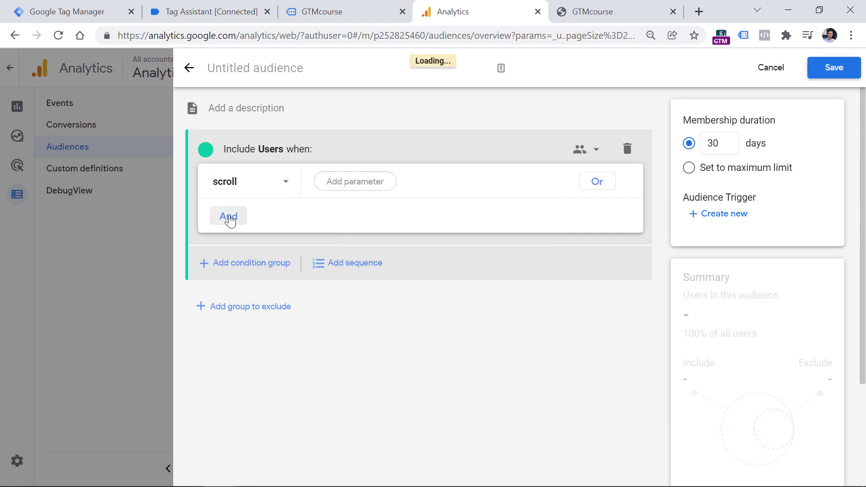
click(228, 214)
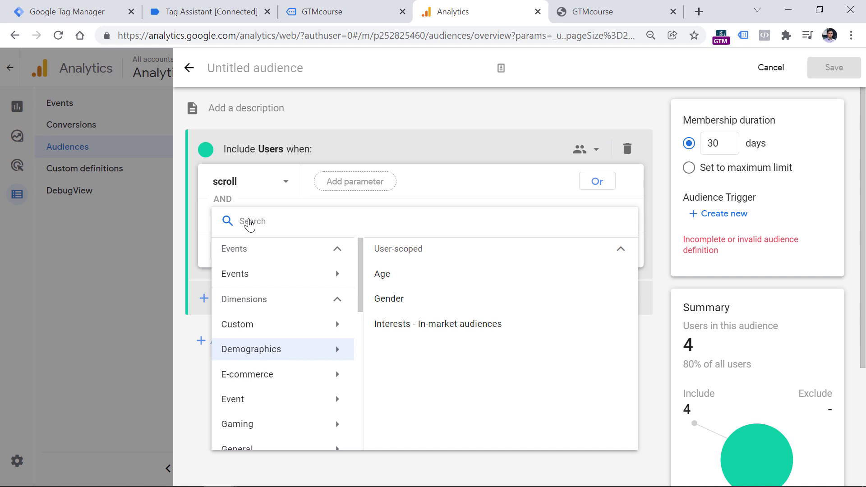
text(timer_)
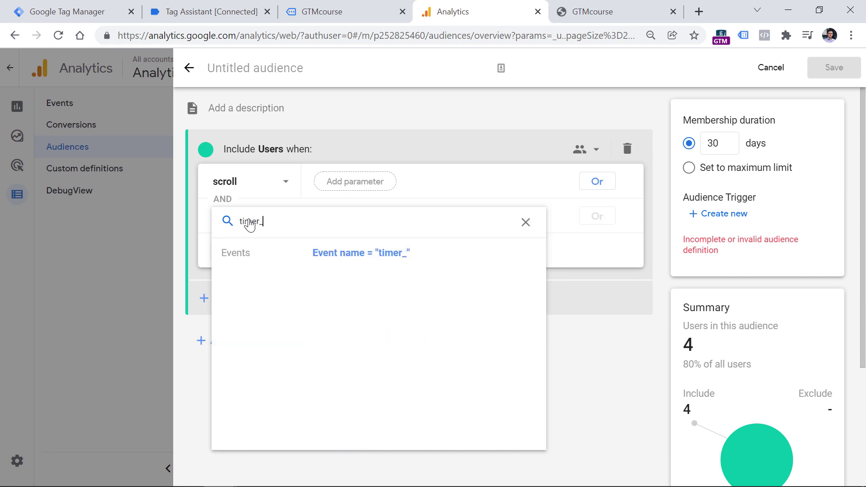
text(60seconds)
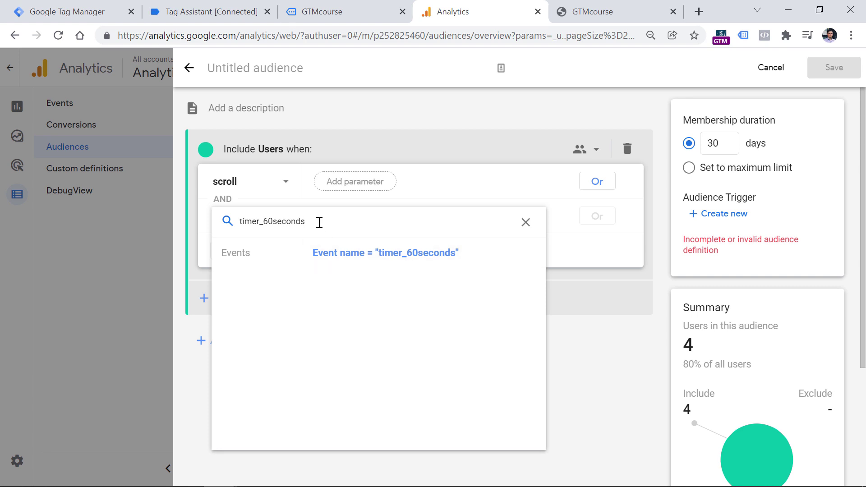
key(Return)
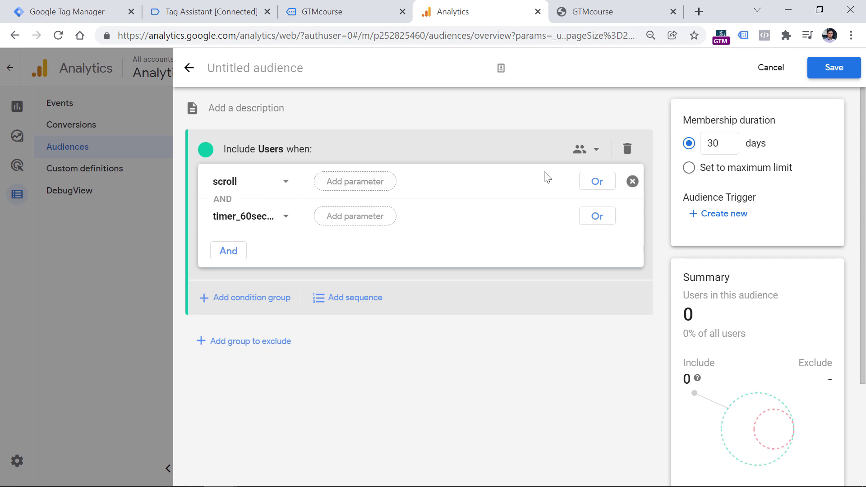
- Scope the conditions to the same session and name the audience 'Engaged users - scroll and 60 seconds'
click(585, 153)
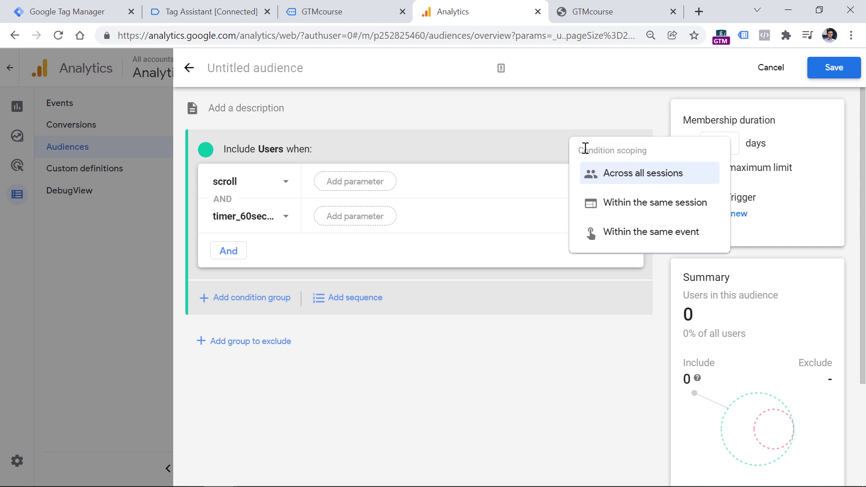
click(612, 202)
click(234, 72)
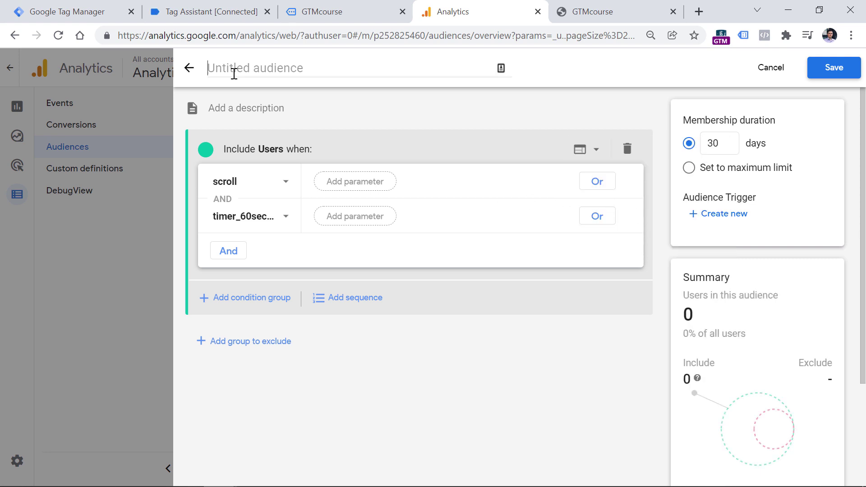
text(Engaged users - scroll and 60 seconds)
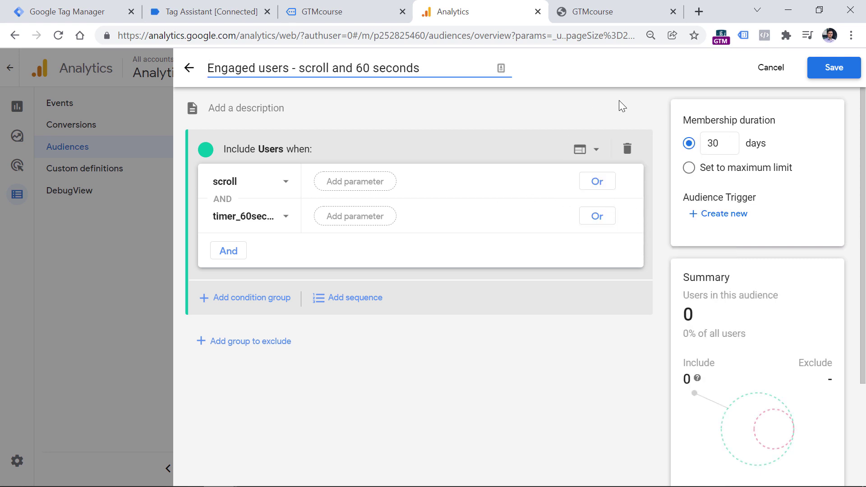
click(619, 100)
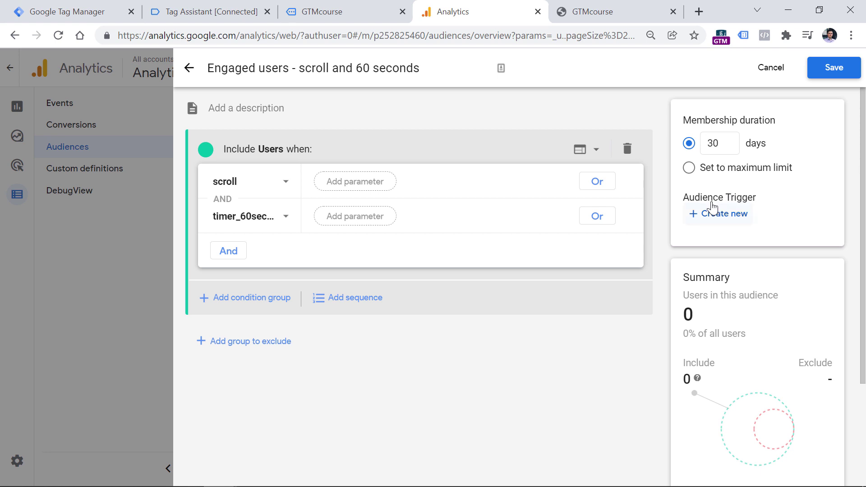
- Save an au_engaged_user audience trigger, ticked to log again when membership refreshes
click(721, 214)
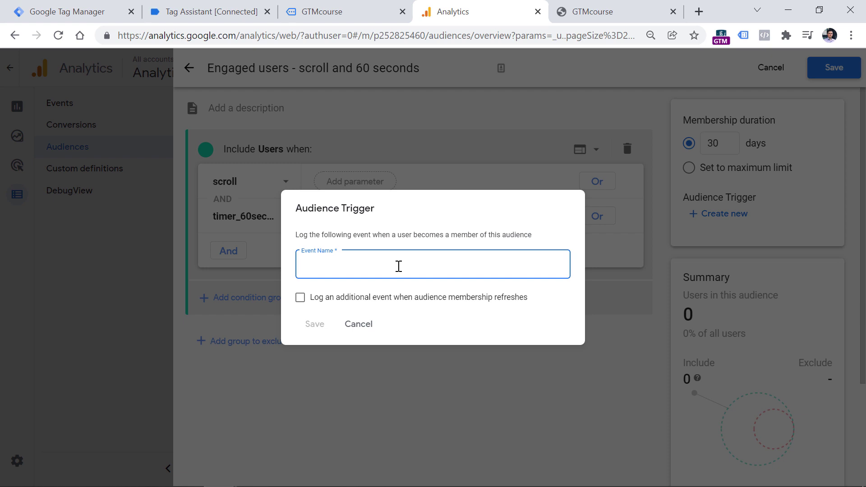
text(au)
text(_engaged_user)
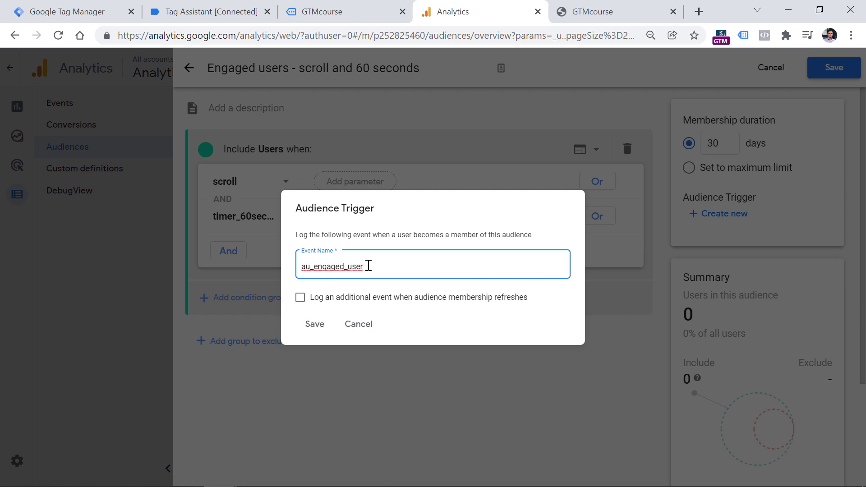
click(300, 298)
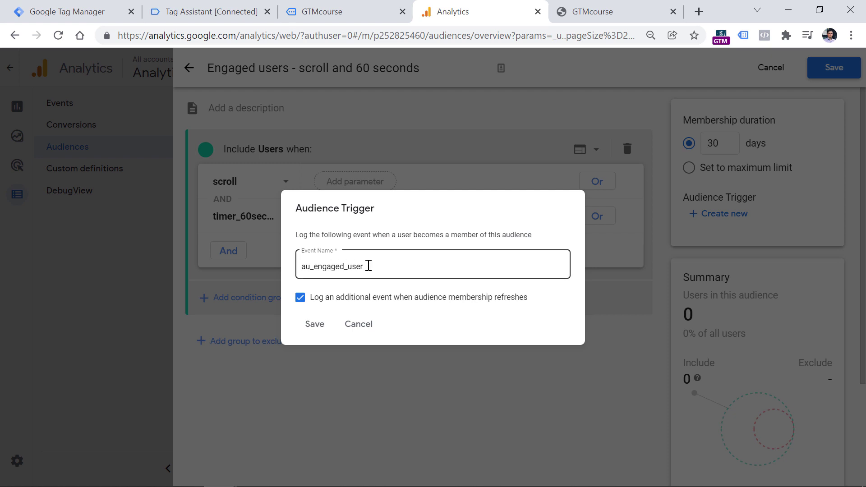
click(312, 325)
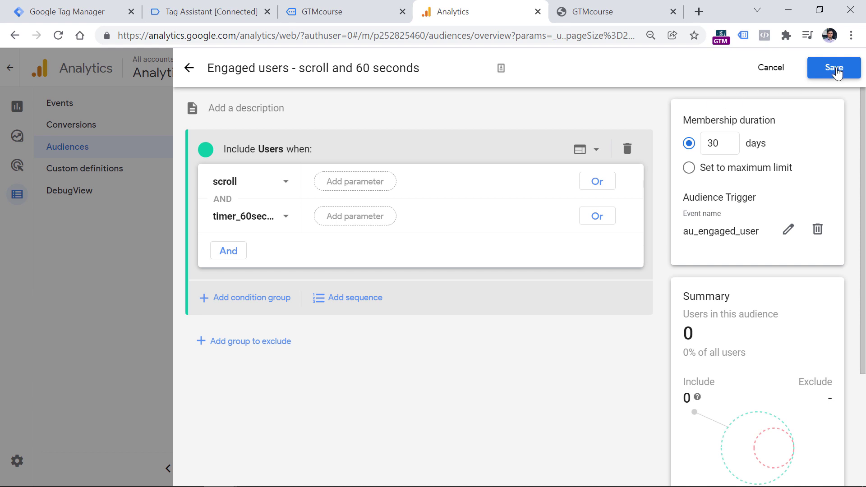
- Save the engaged-users audience and bring up DebugView to watch incoming events
click(834, 68)
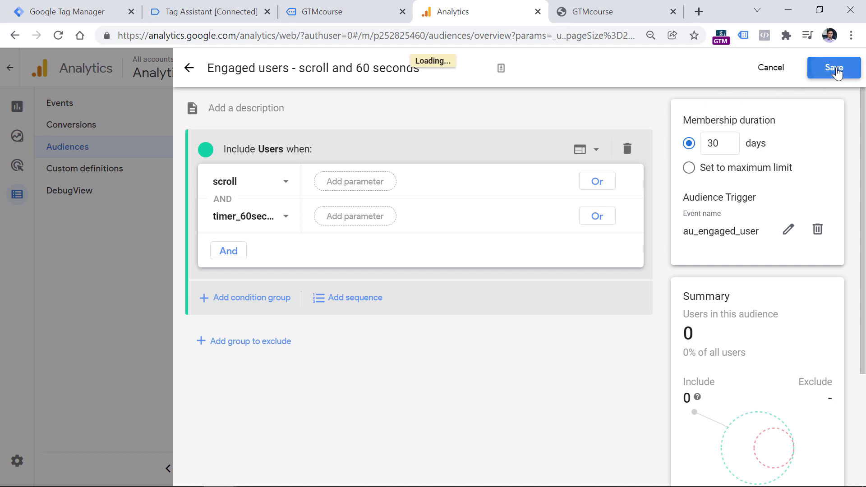
click(87, 193)
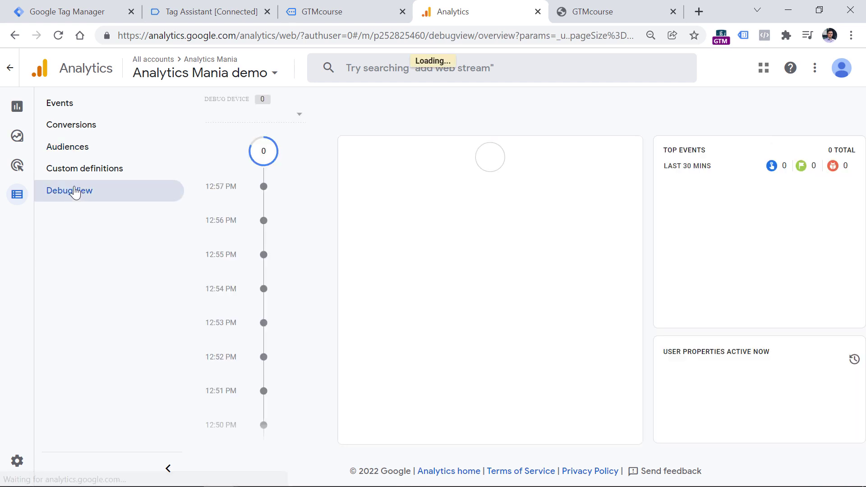
click(341, 7)
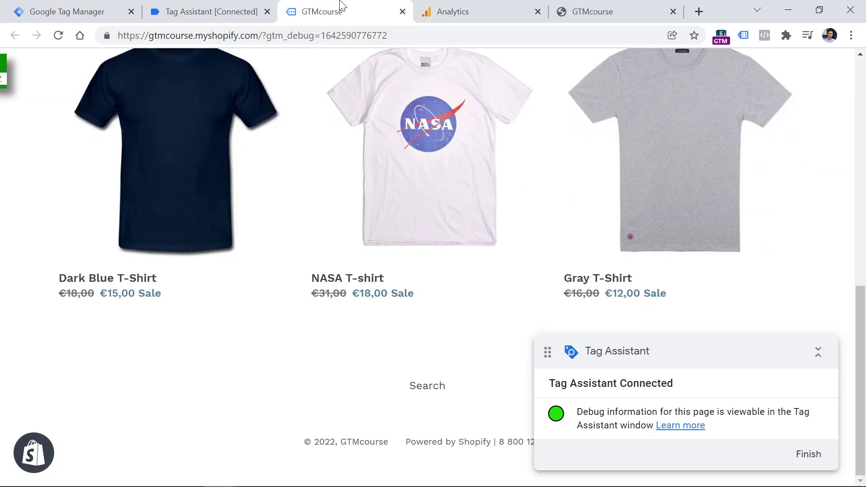
- Reload the GTMcourse store page and scroll down to the T-shirt products
scroll(312, 194, up, 5)
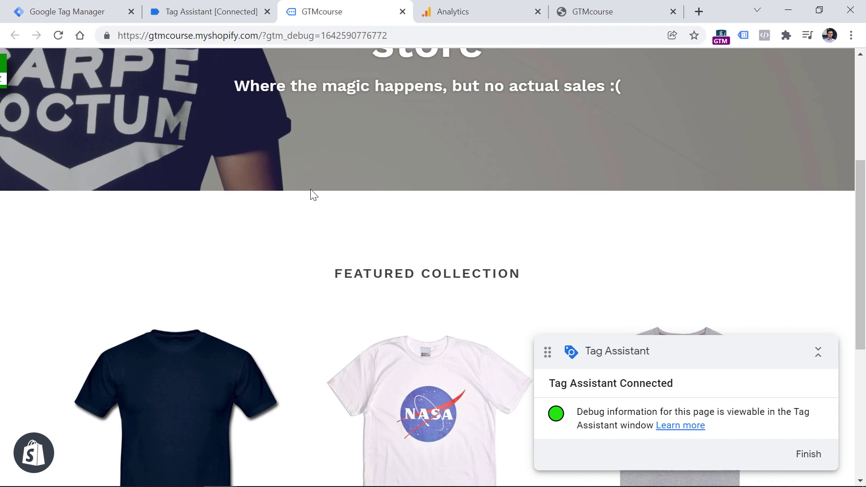
scroll(312, 195, up, 2)
scroll(312, 194, down, 2)
scroll(312, 195, up, 6)
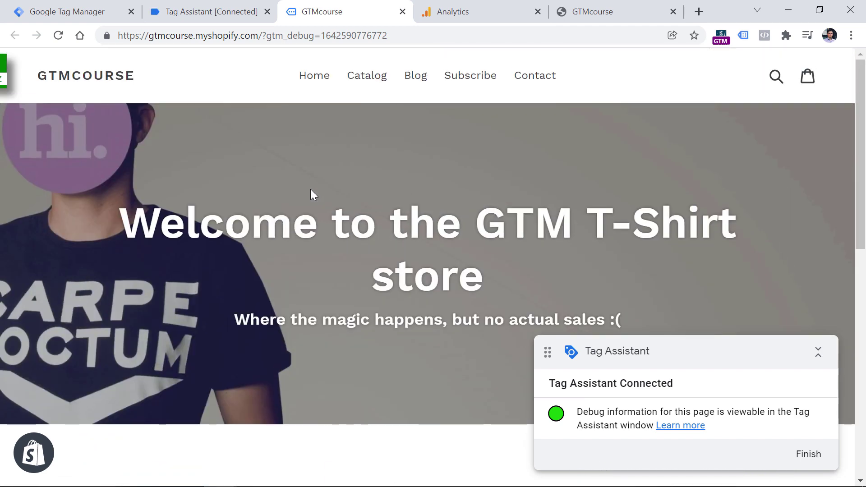
click(59, 36)
scroll(318, 184, down, 4)
scroll(318, 181, down, 7)
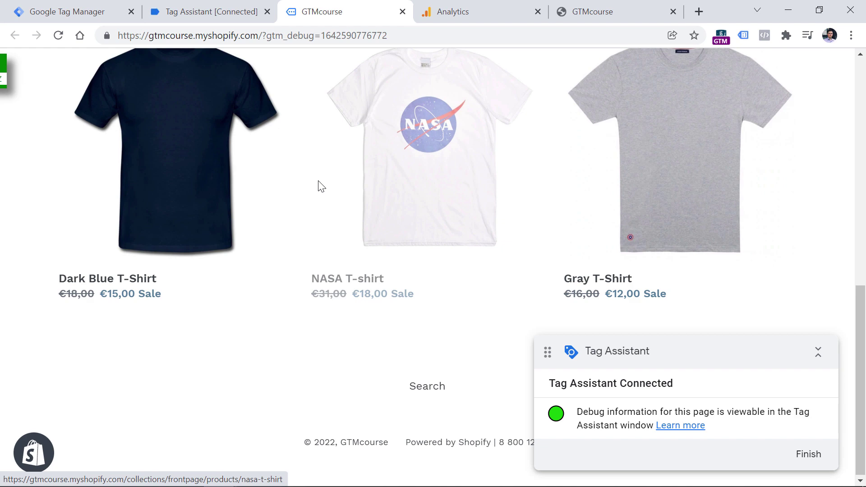
key(ctrl+shift+Tab)
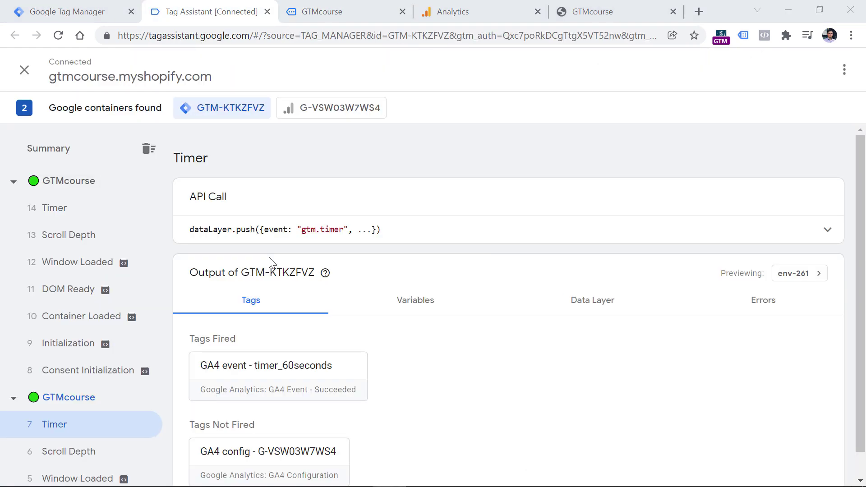
- Check that Timer event 14 fired the timer_60seconds tag, then return to DebugView
click(54, 211)
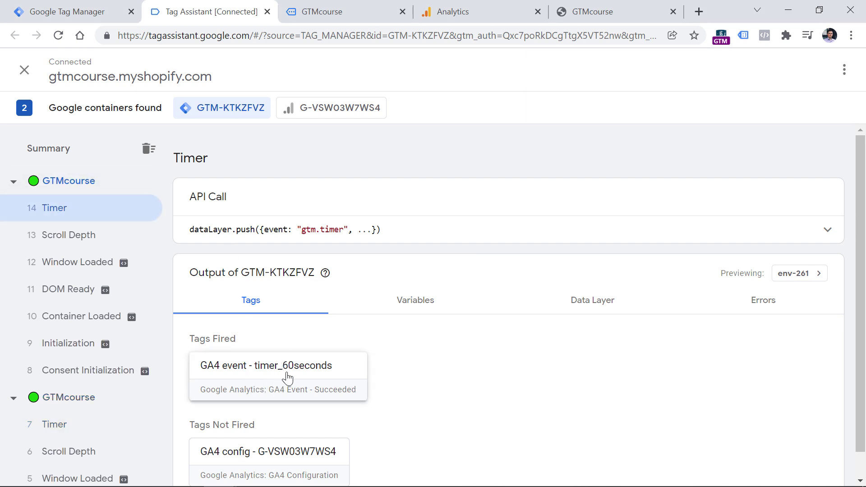
click(481, 8)
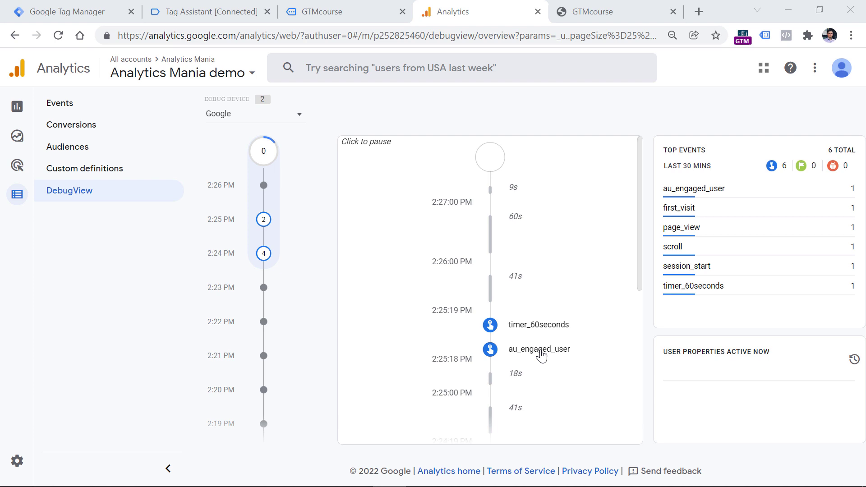
- Scroll the DebugView stream to find au_engaged_user logged after timer_60seconds
scroll(539, 355, down, 3)
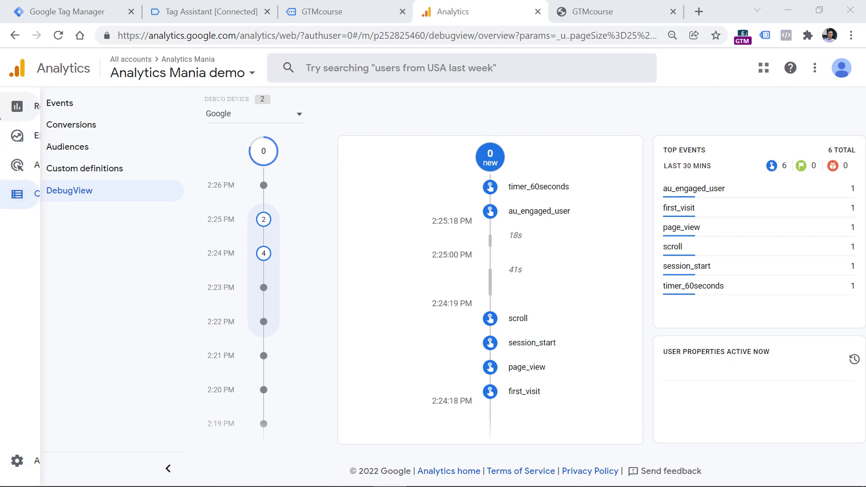
- Open Reports and expand the Engagement reports section
click(24, 110)
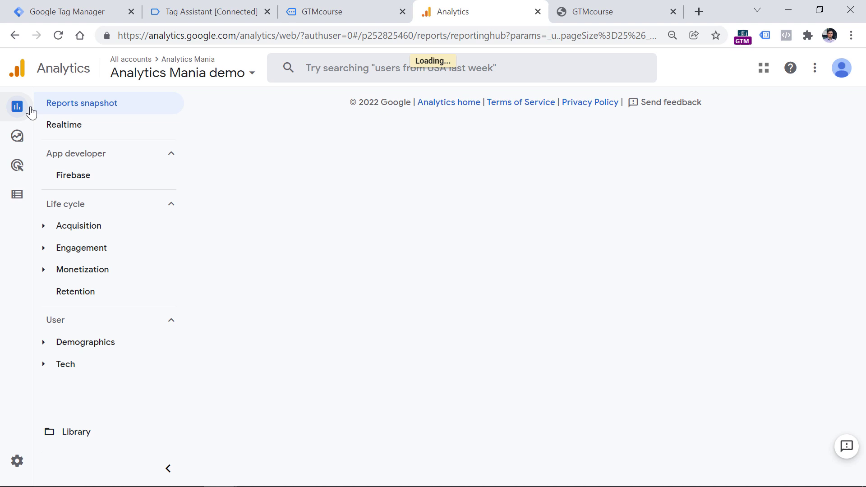
click(74, 248)
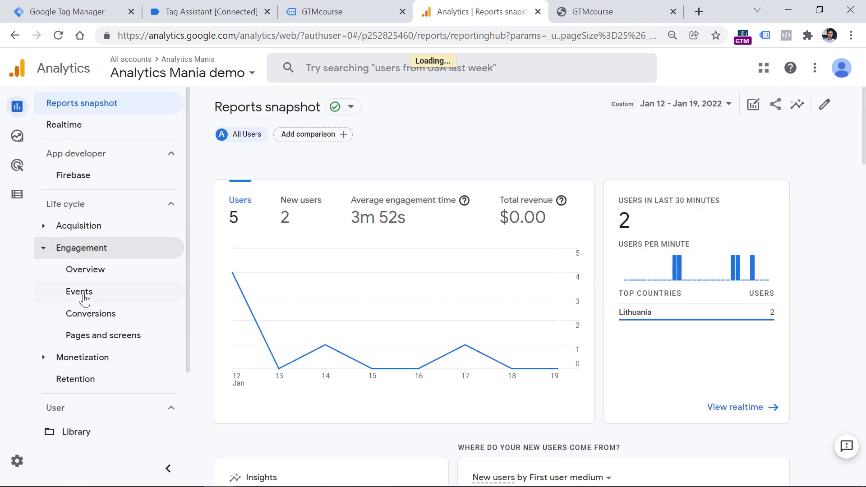
mouse_move(29, 170)
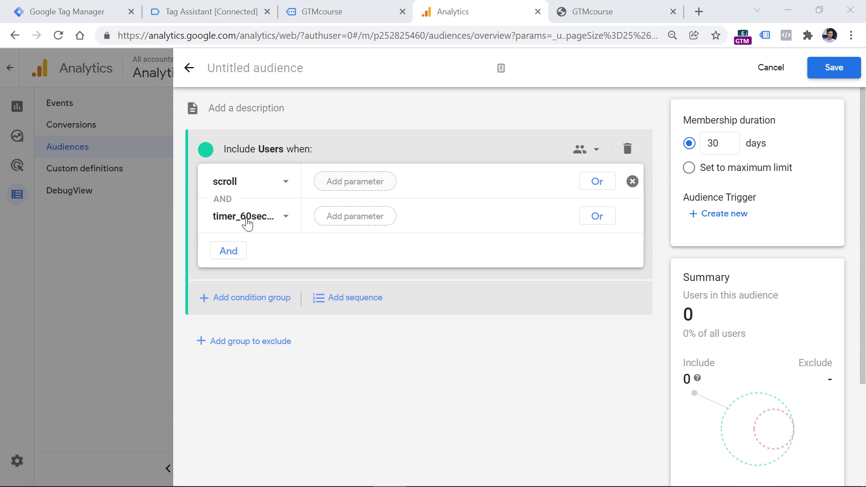
- Add session_start as a further AND condition on the draft audience
click(230, 252)
click(247, 252)
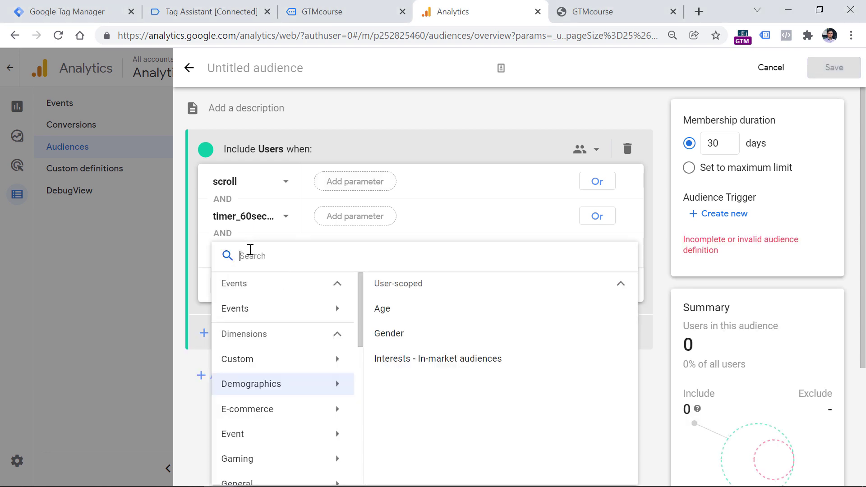
text(sess)
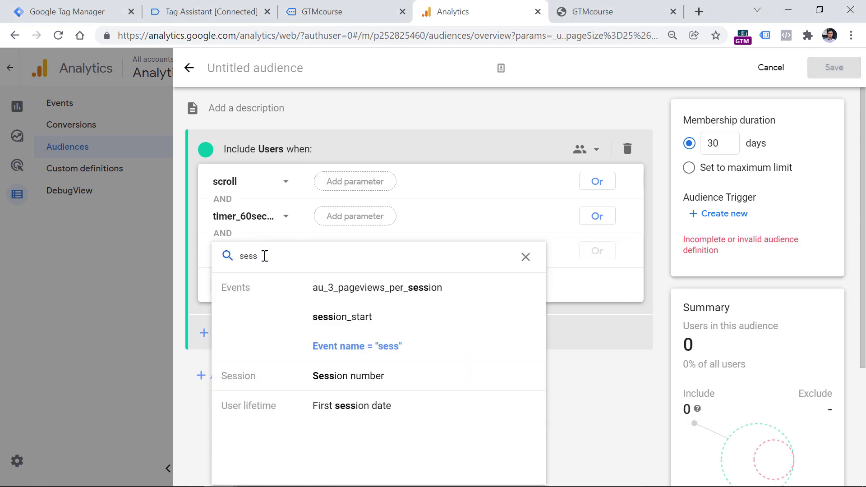
click(334, 318)
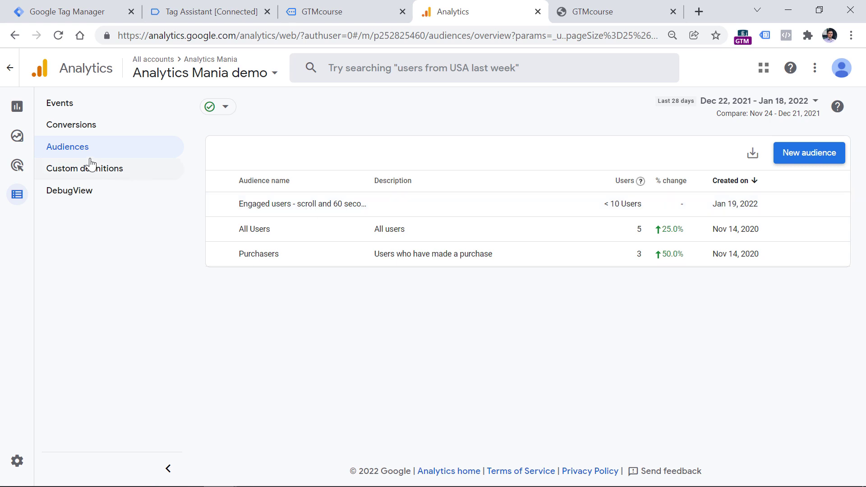
click(838, 204)
click(785, 206)
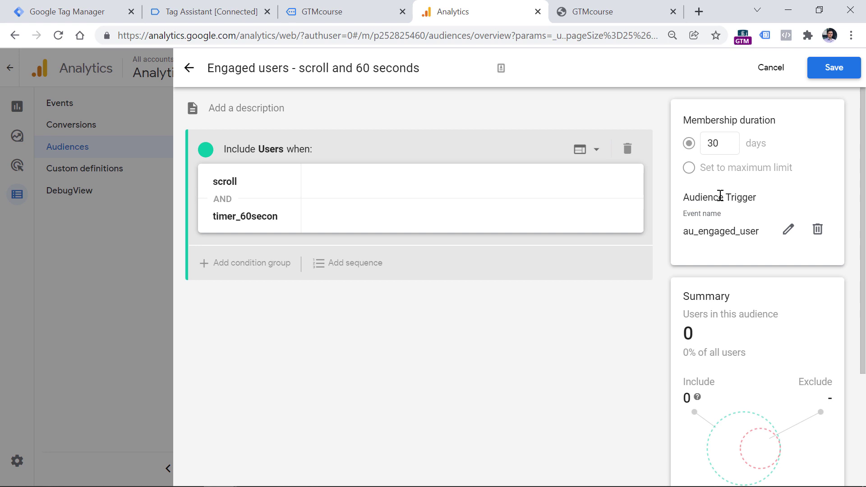
click(191, 69)
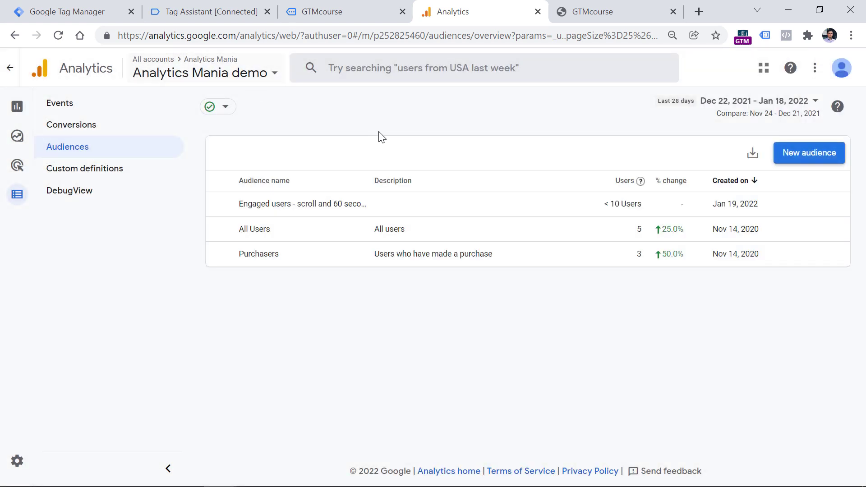
click(838, 205)
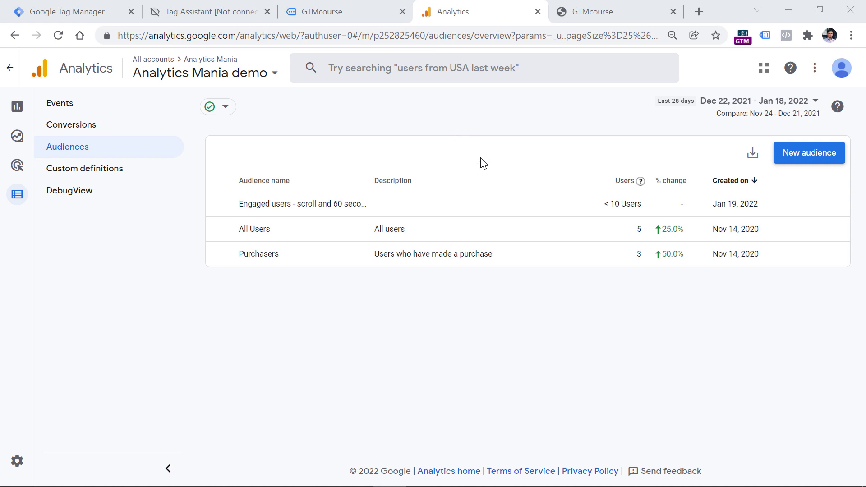
- Create a custom audience from scratch with purchase as its first event condition
click(812, 159)
click(812, 159)
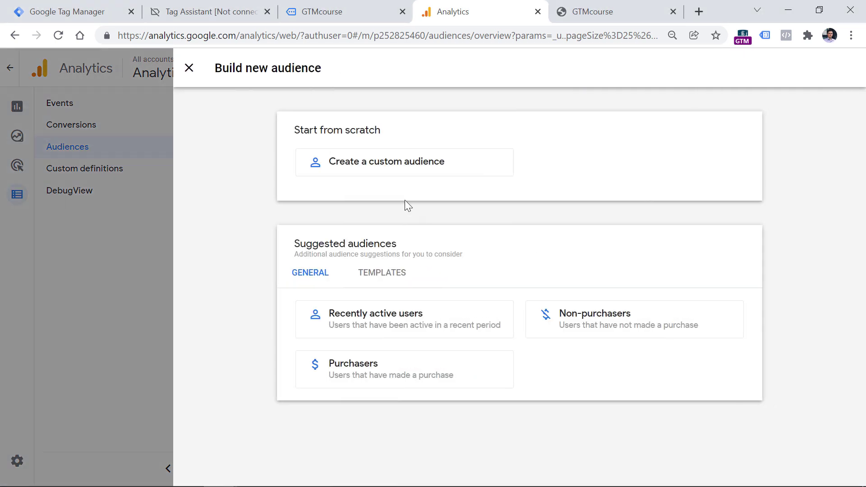
click(384, 171)
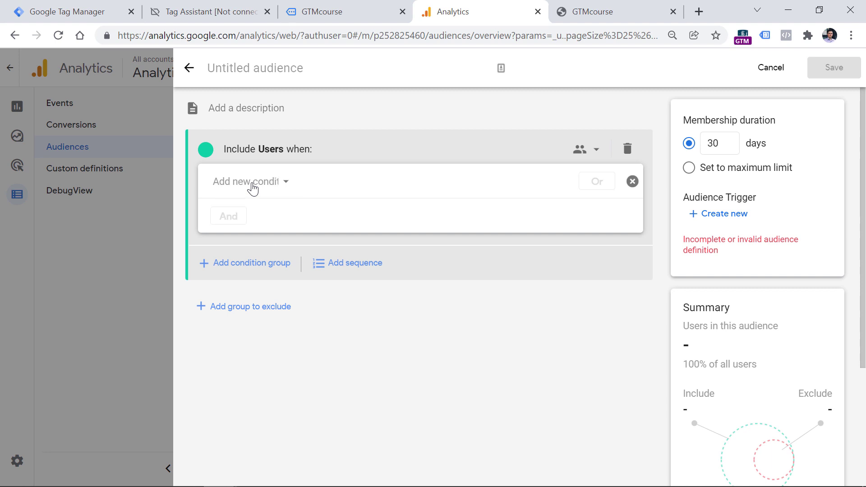
click(253, 189)
text(pur)
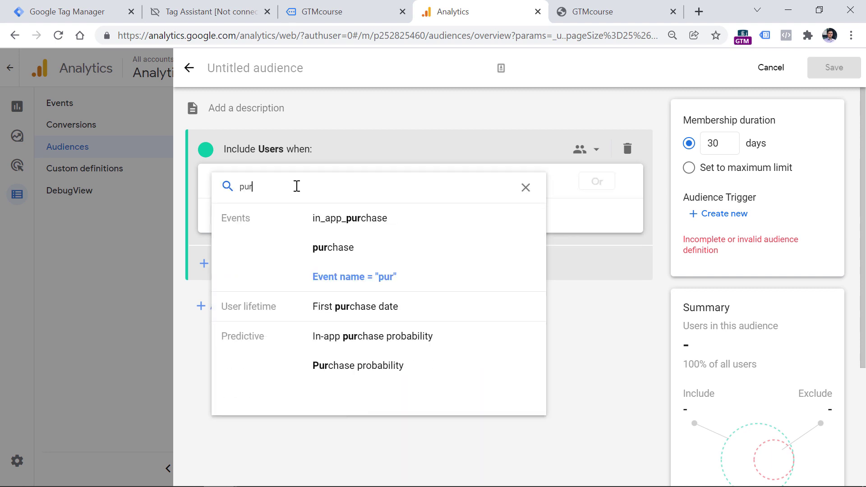
click(336, 247)
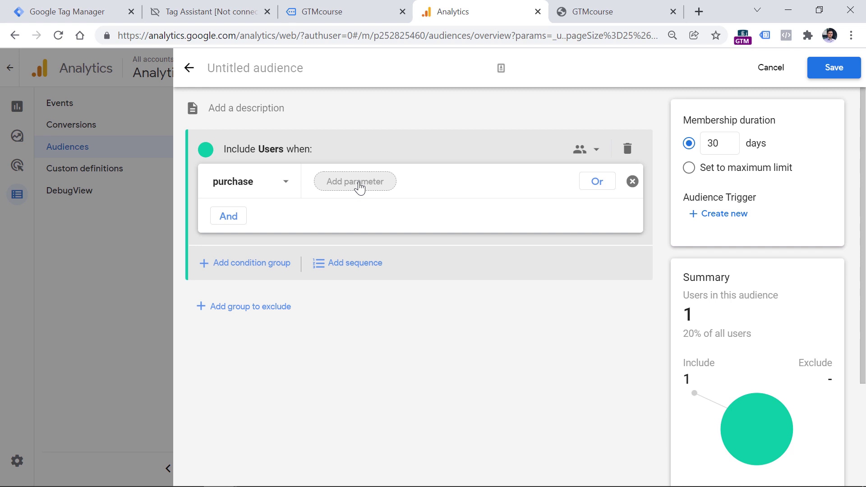
- Add select_promotion as an AND condition and scope both conditions within the same session
click(225, 218)
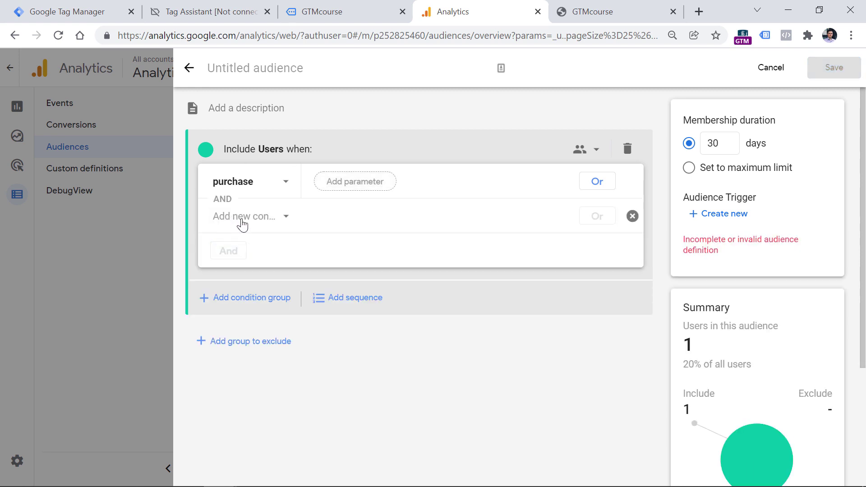
click(241, 223)
text(select)
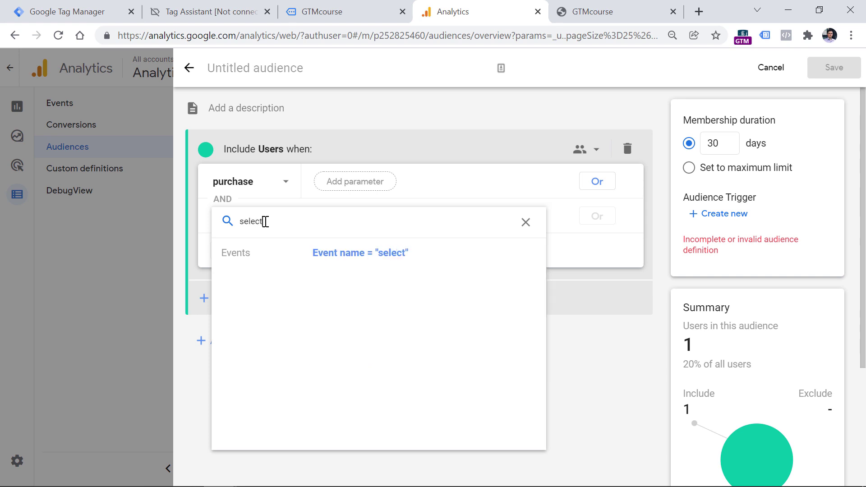
text(_promotion)
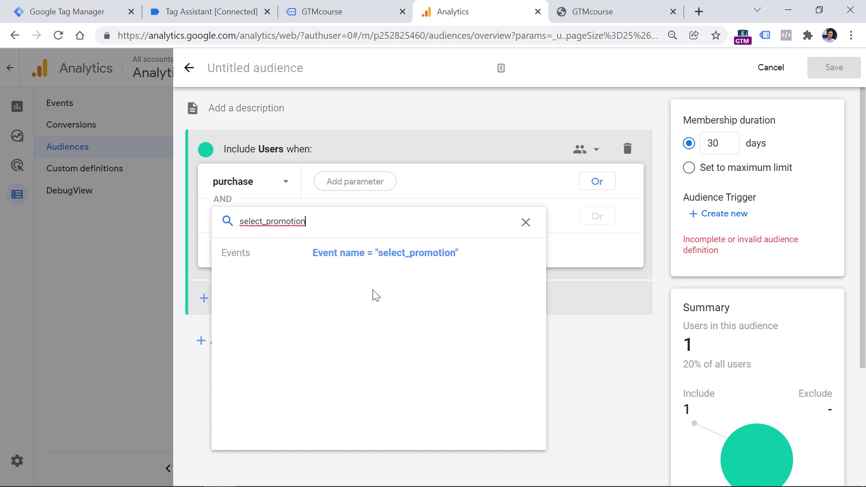
click(362, 258)
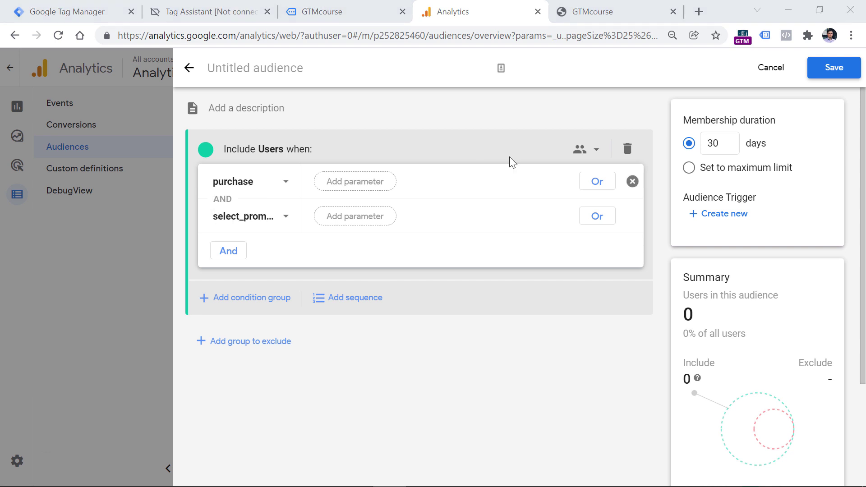
click(582, 149)
click(600, 199)
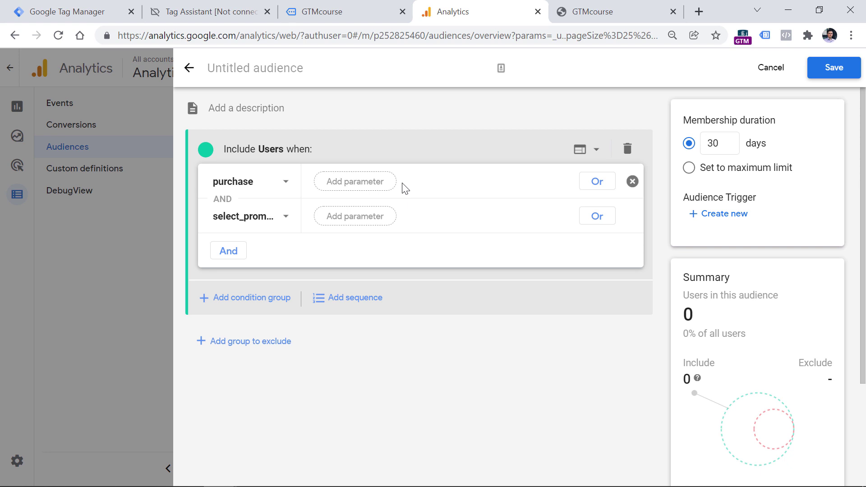
- Replace the condition group with a sequence whose Step 1 is select_promotion
click(627, 149)
click(355, 178)
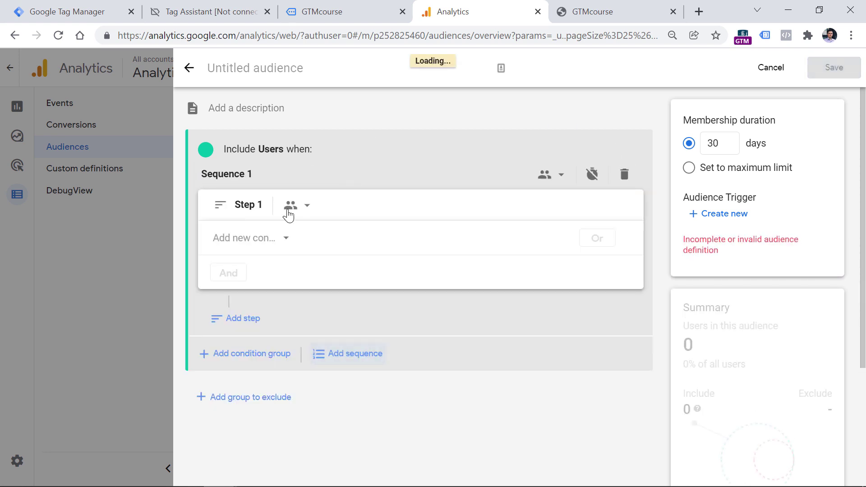
click(259, 237)
text(se)
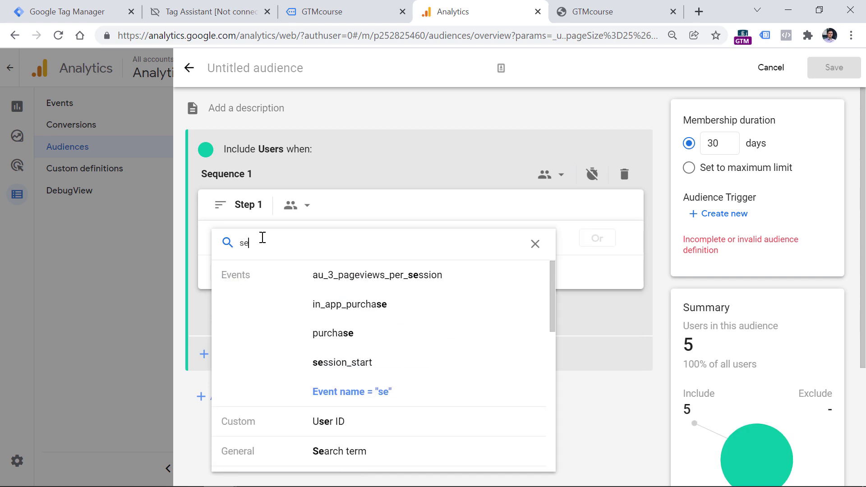
text(lect_prom)
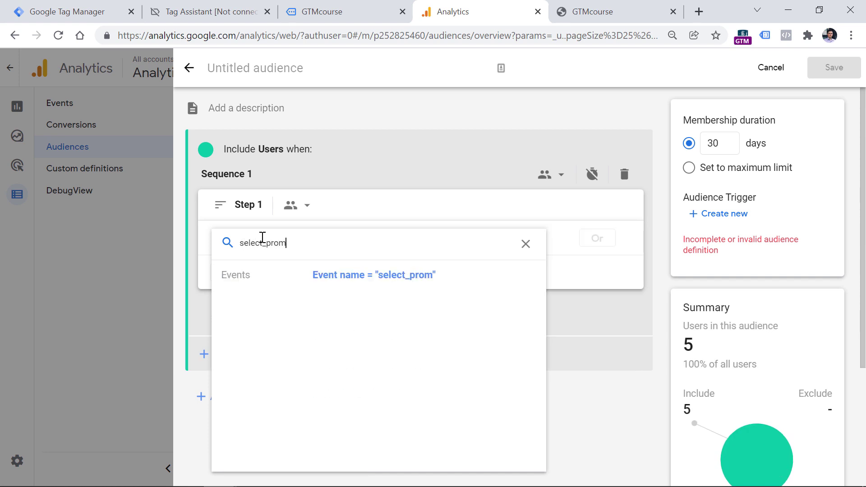
key(Return)
- Add purchase as Step 2 and scope the sequence within the same session
click(233, 315)
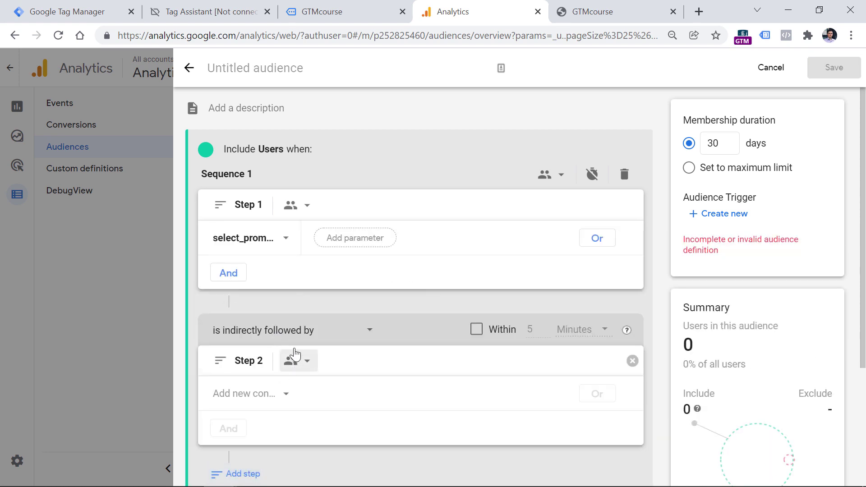
click(286, 393)
text(purch)
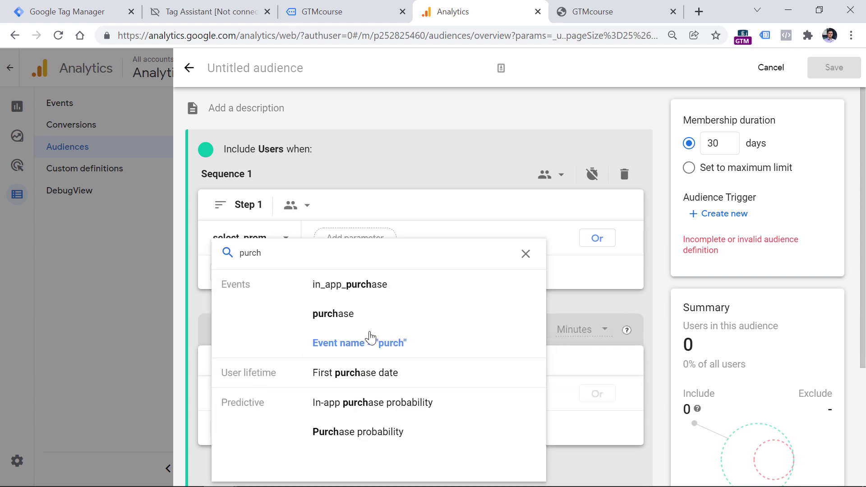
click(358, 314)
click(561, 175)
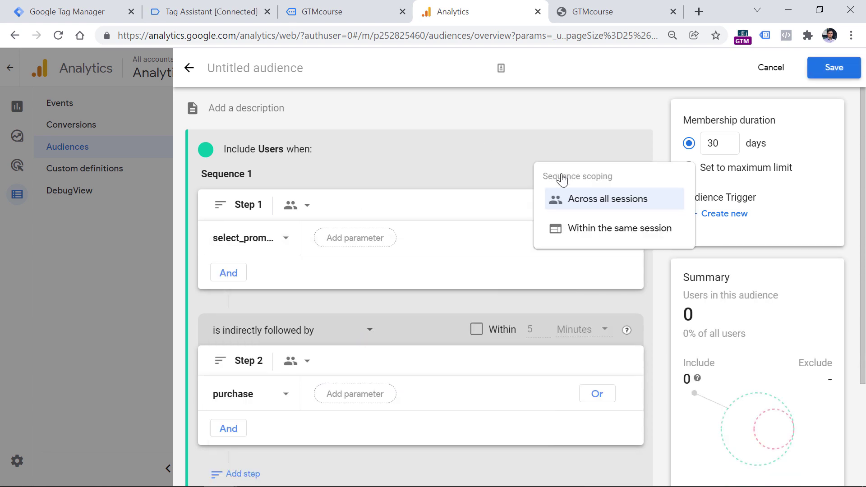
click(615, 230)
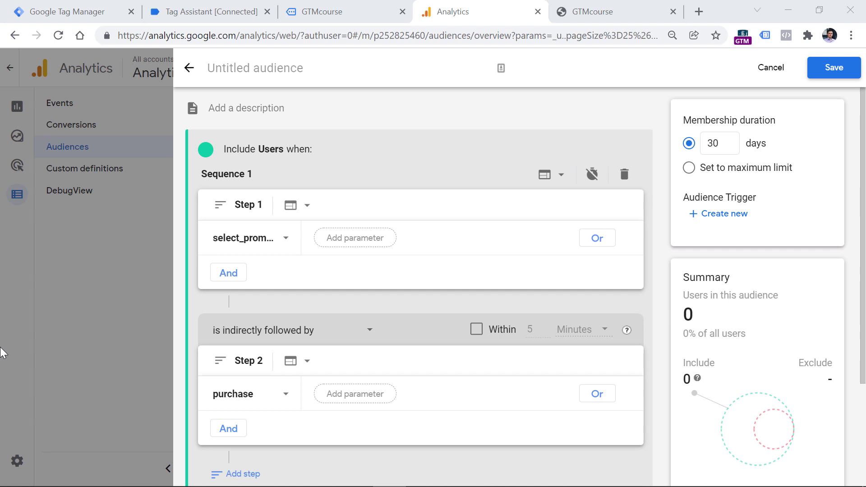
- Delete the sequence and add a condition group starting with generate_lead
click(624, 174)
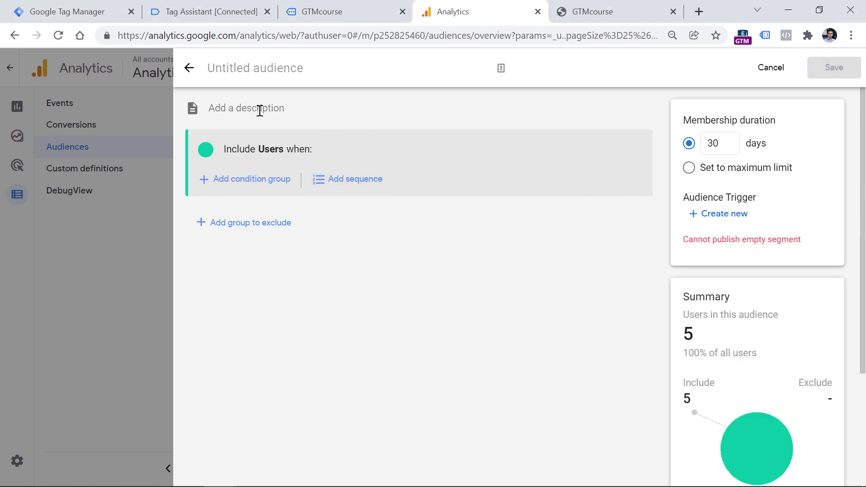
click(245, 195)
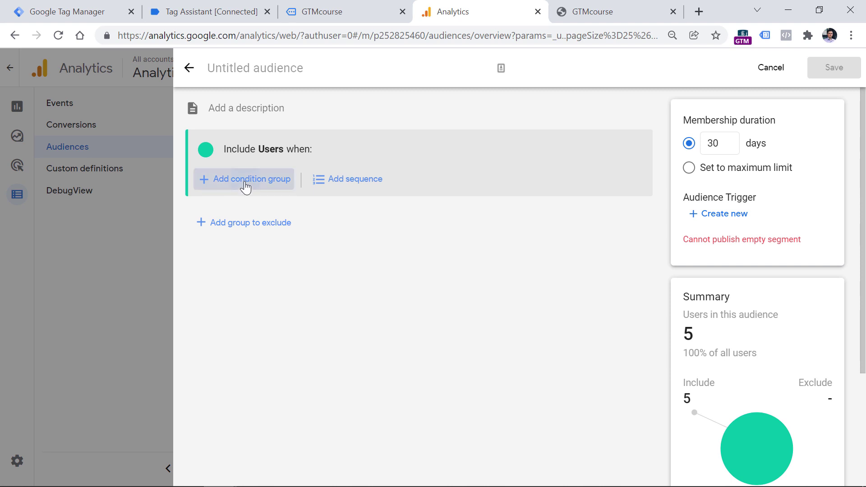
click(264, 185)
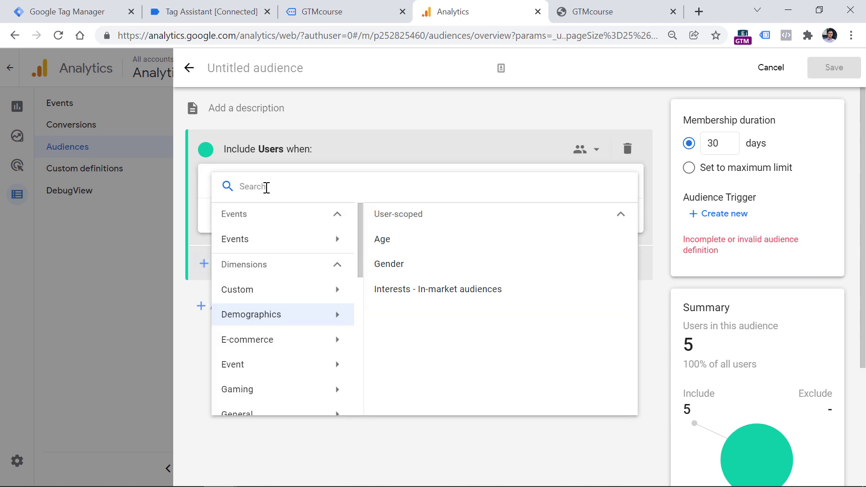
text(generate_lead)
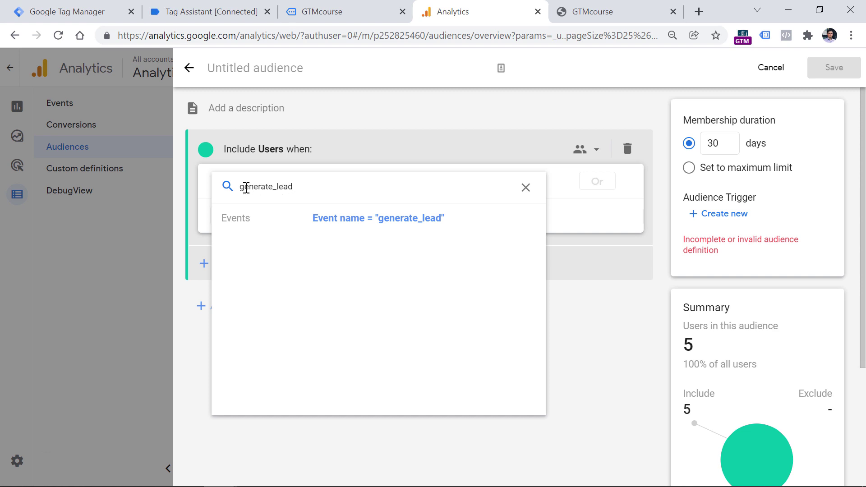
click(338, 216)
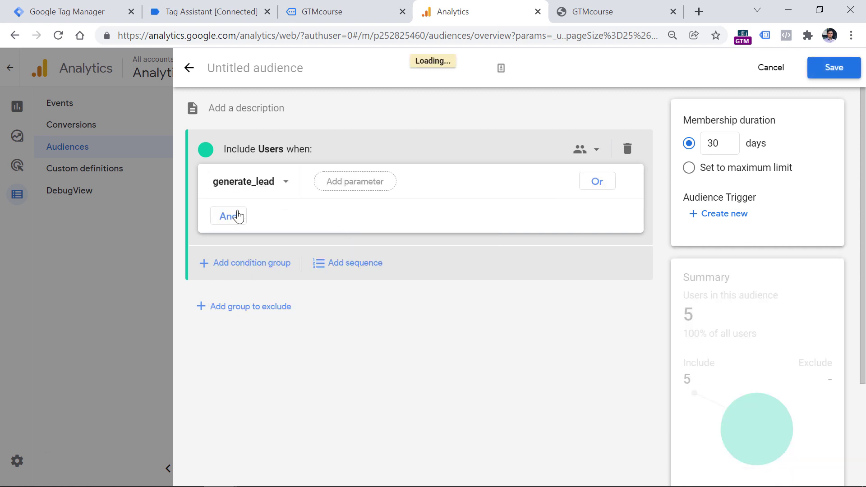
- Add session_start with AND and restrict both conditions to the same session
click(230, 214)
click(237, 222)
text(session)
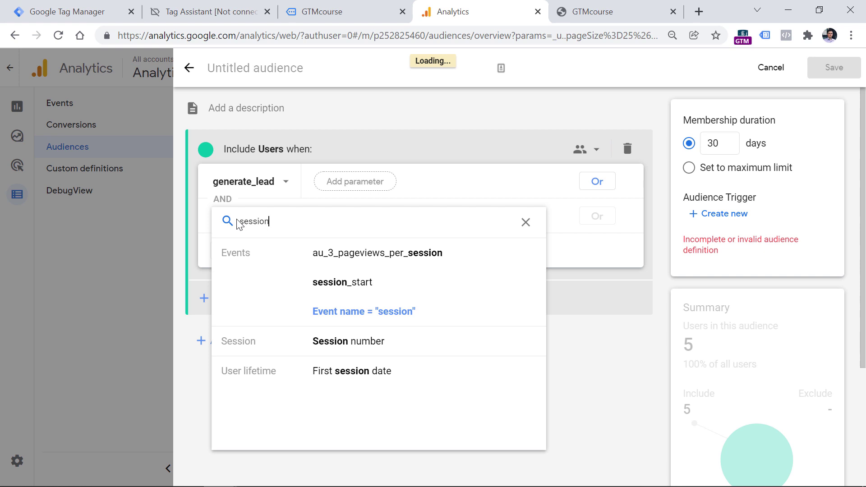
click(329, 284)
click(582, 149)
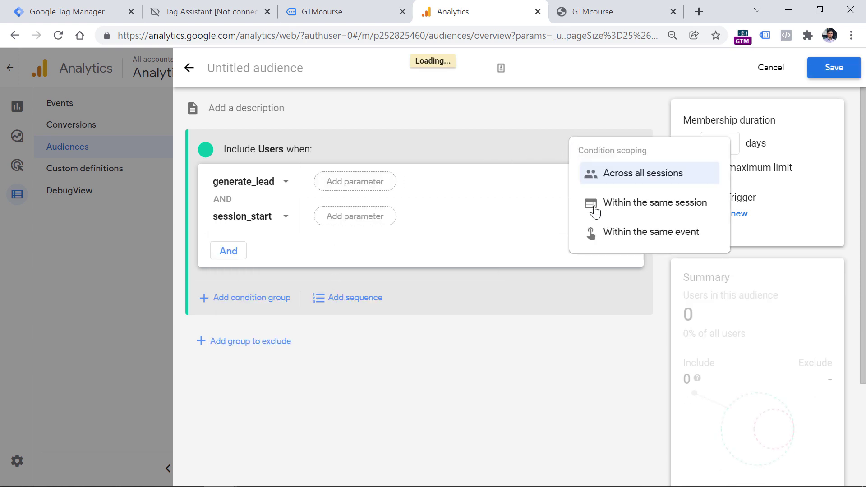
click(612, 202)
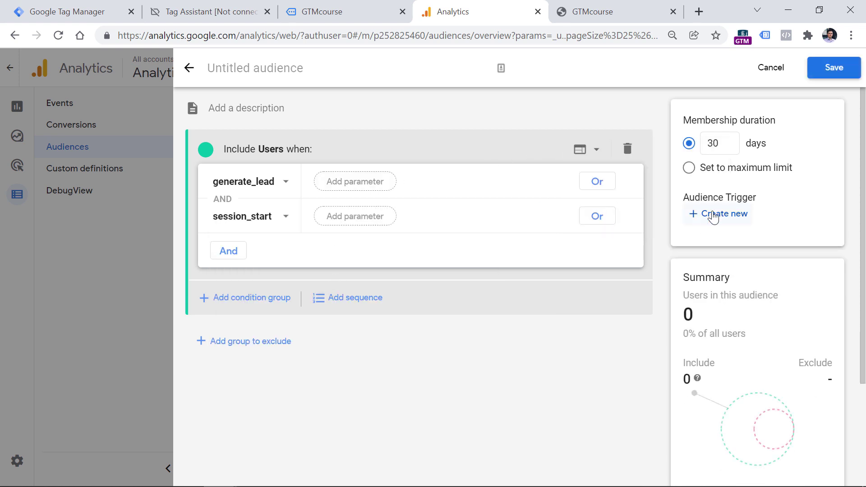